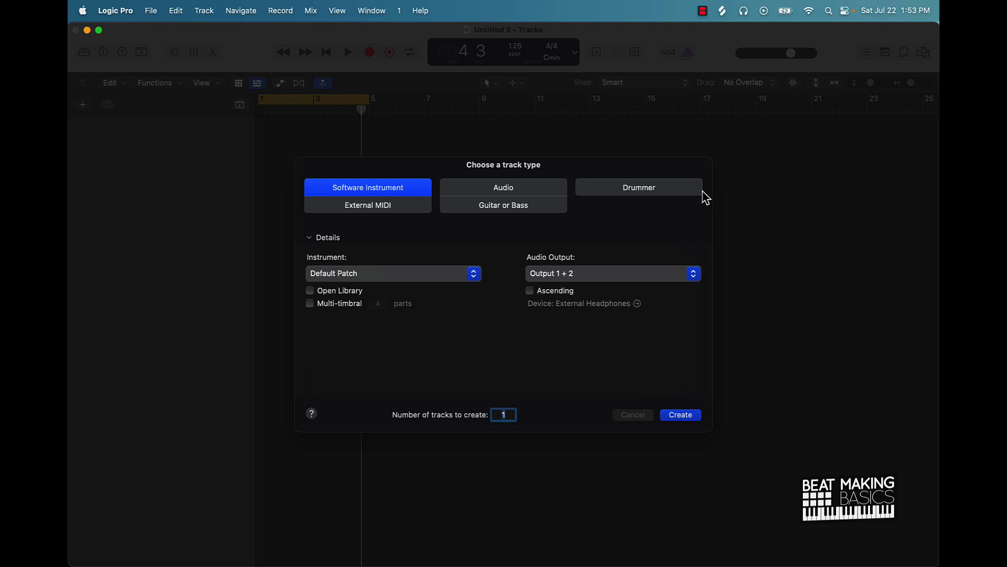
# Create software instrument track Inst 1 with a stereo Quick Sampler (Single Sample) instrument
pyautogui.click(379, 190)
pyautogui.click(336, 267)
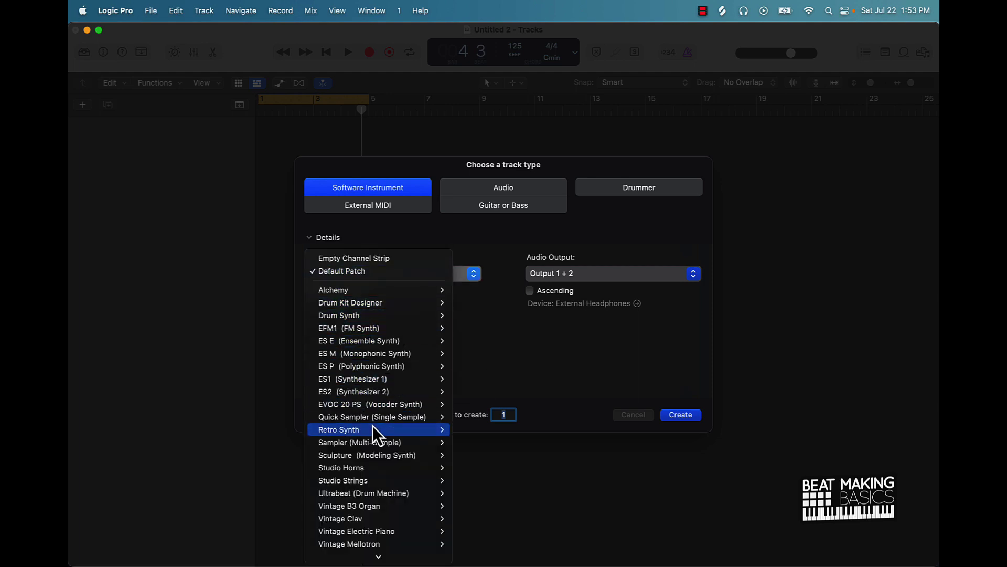
pyautogui.moveTo(374, 418)
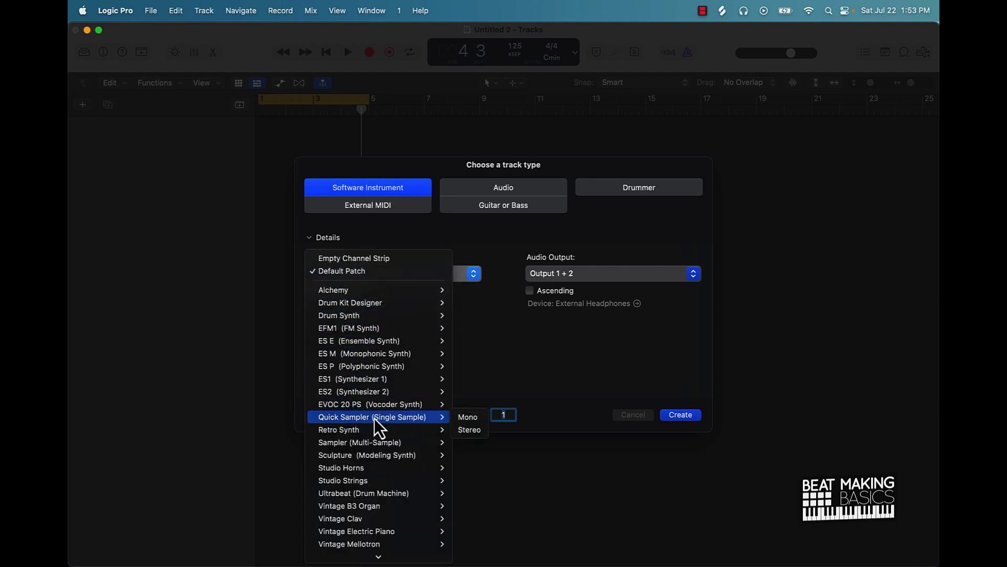
pyautogui.click(468, 430)
pyautogui.click(677, 414)
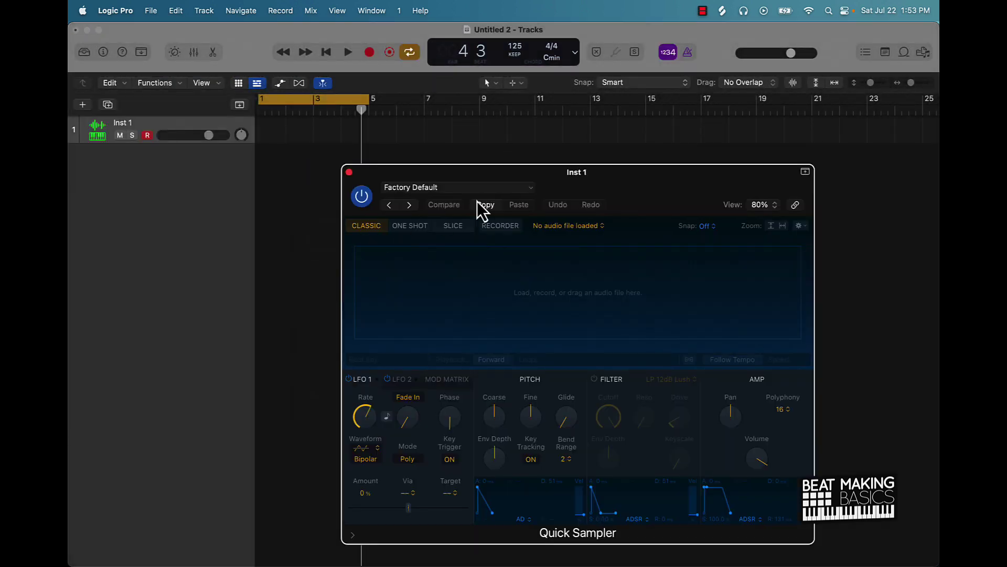
pyautogui.moveTo(602, 191); pyautogui.dragTo(464, 168)
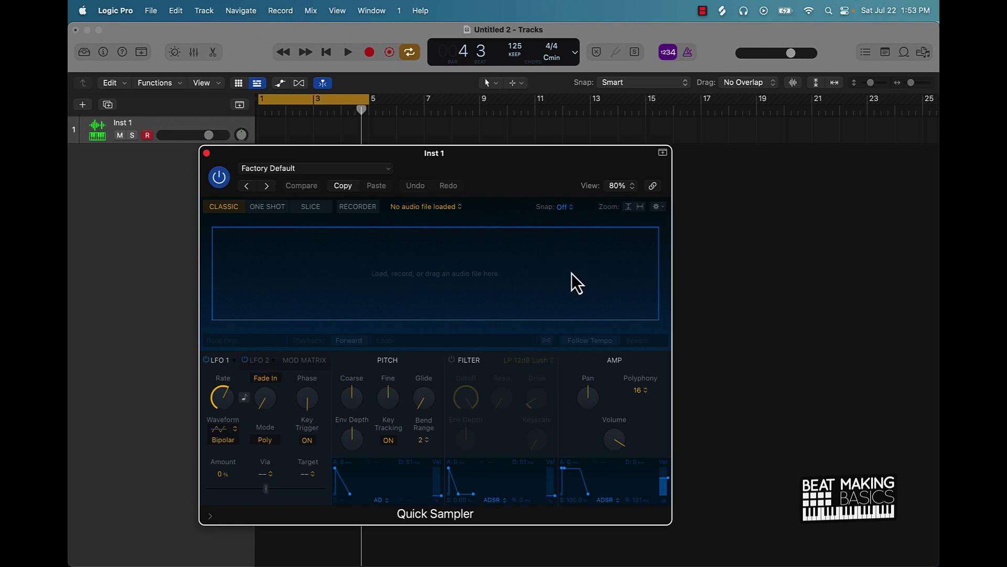
pyautogui.click(272, 209)
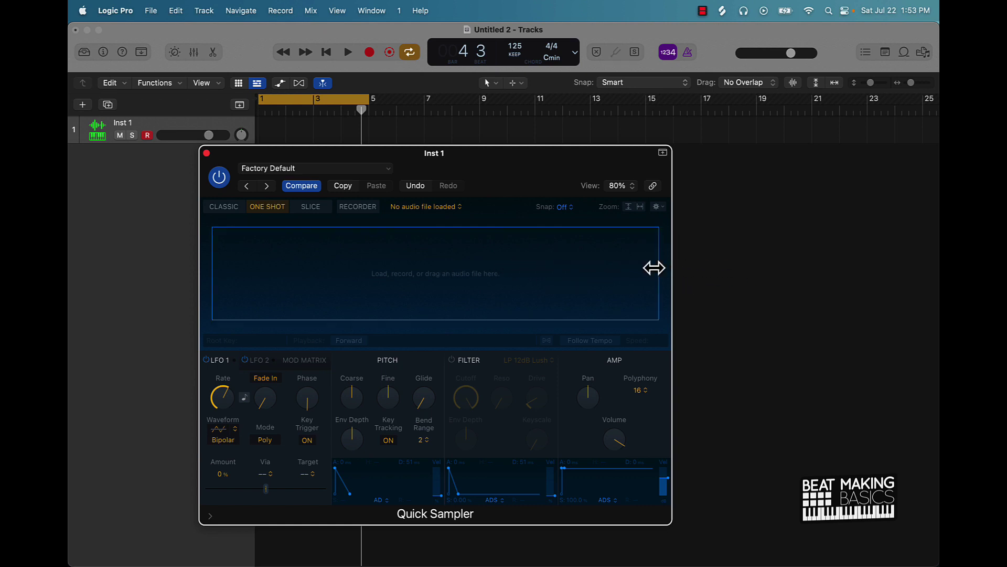
pyautogui.click(321, 210)
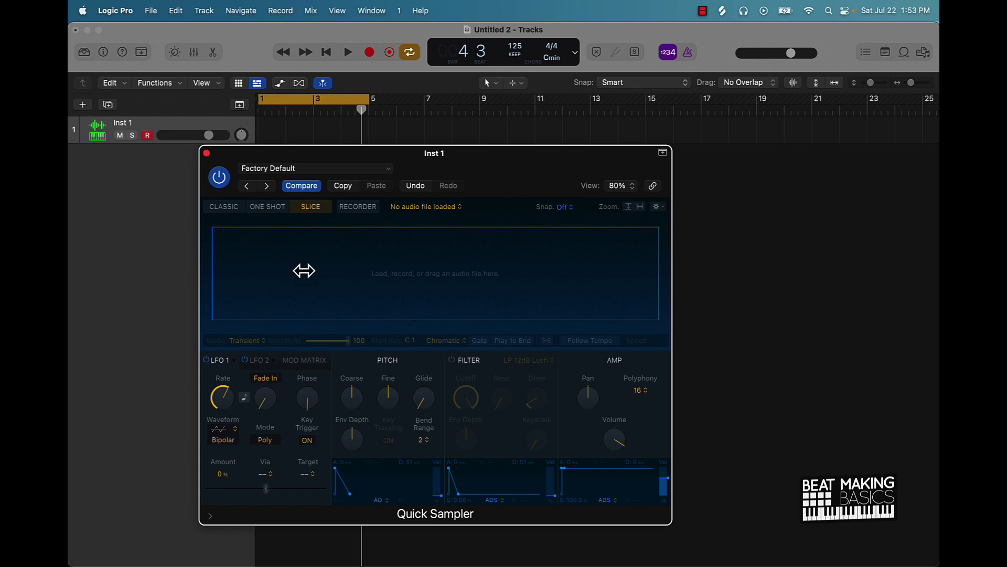
pyautogui.click(365, 208)
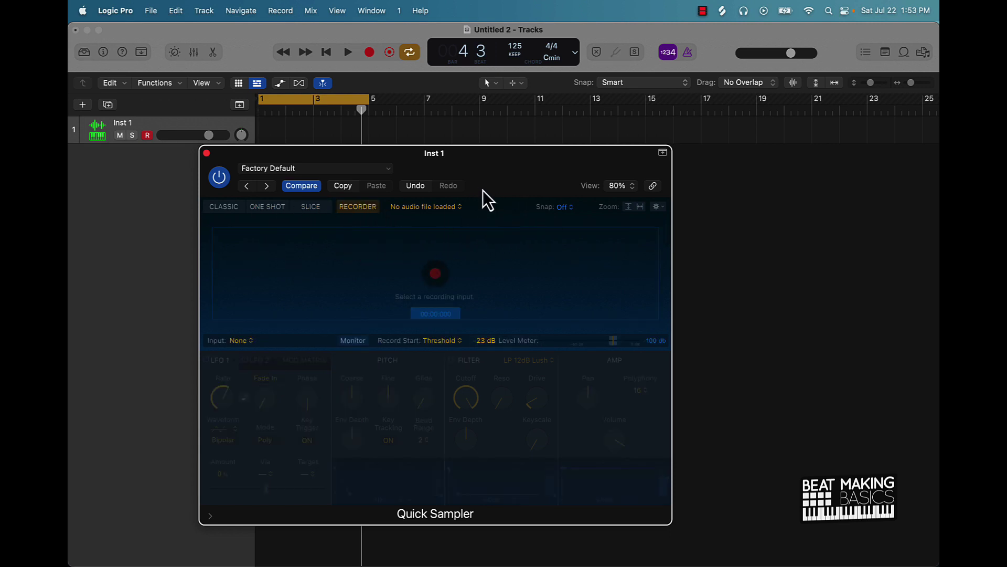
pyautogui.click(230, 208)
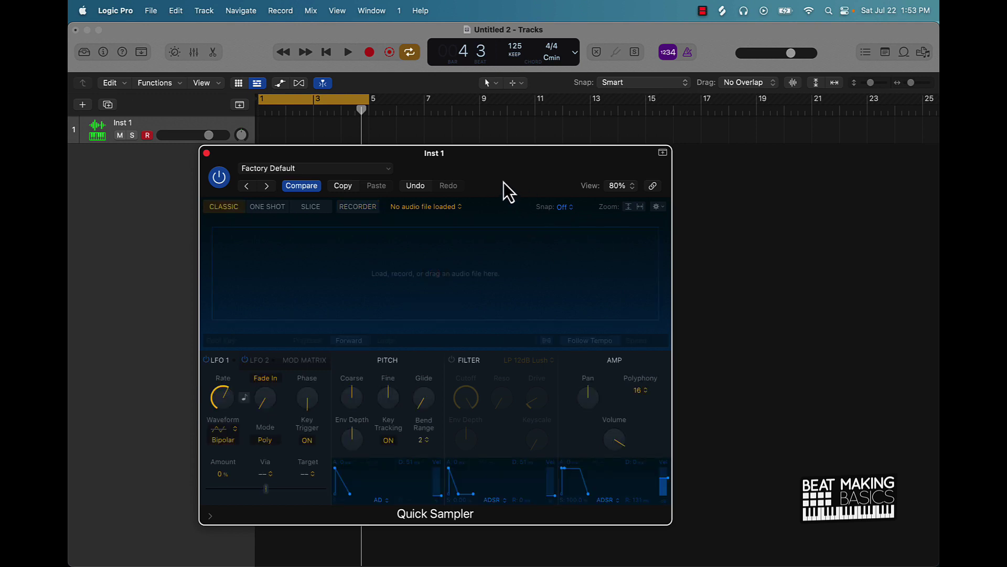
pyautogui.moveTo(517, 179); pyautogui.dragTo(413, 183)
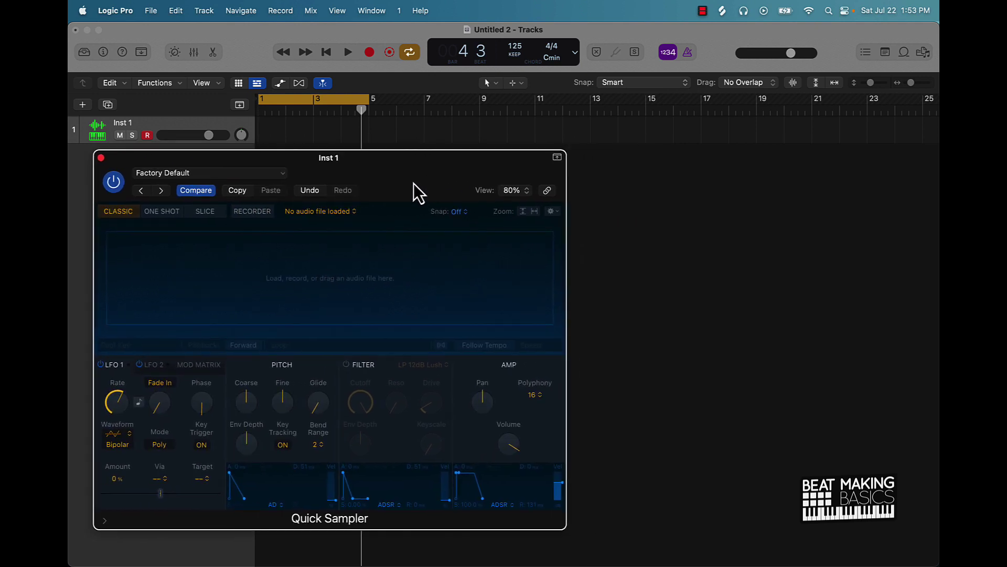
pyautogui.click(903, 52)
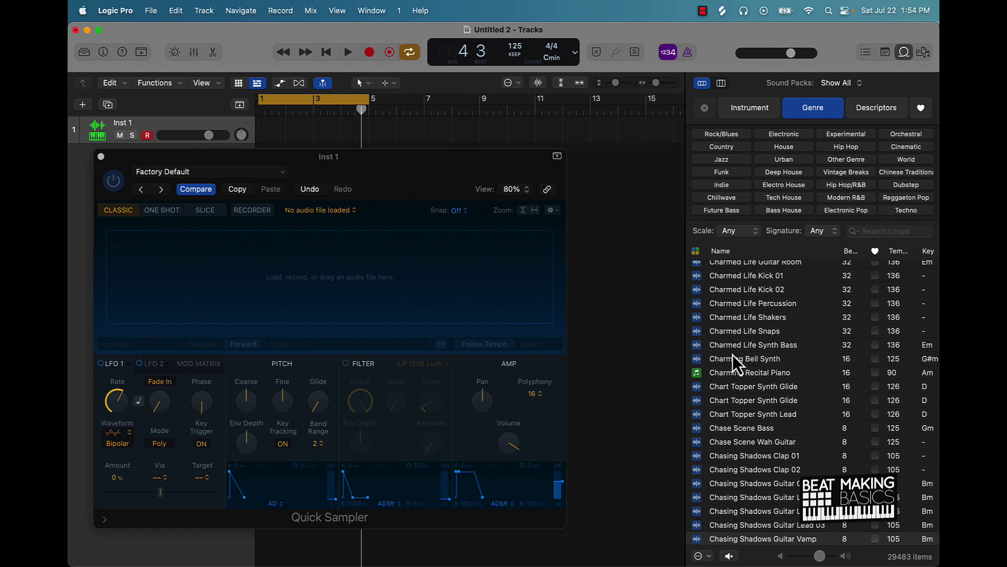
# Filter the Loop Browser to the Modern R&B genre
pyautogui.scroll(-10, 761, 367)
pyautogui.scroll(-1, 783, 365)
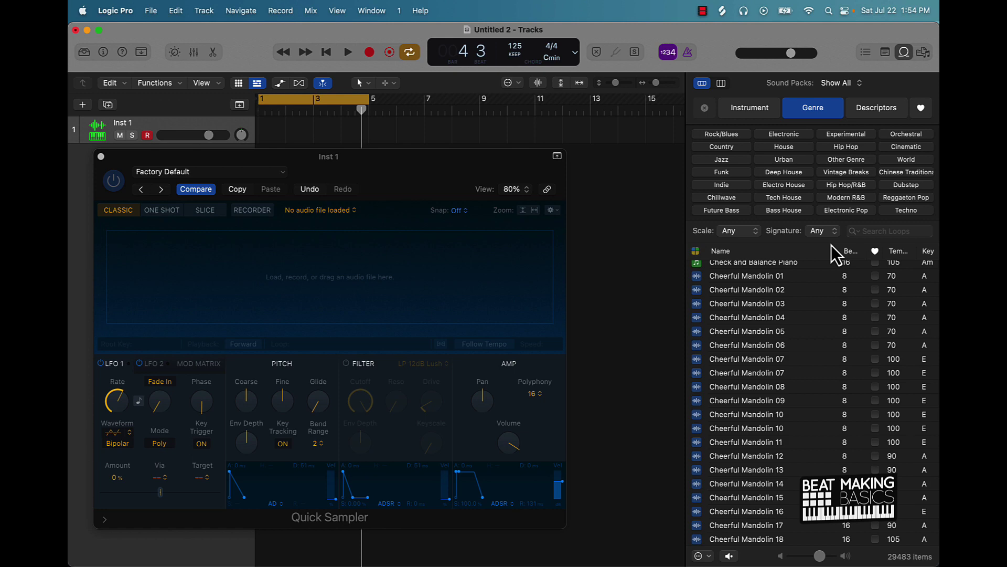
pyautogui.click(859, 199)
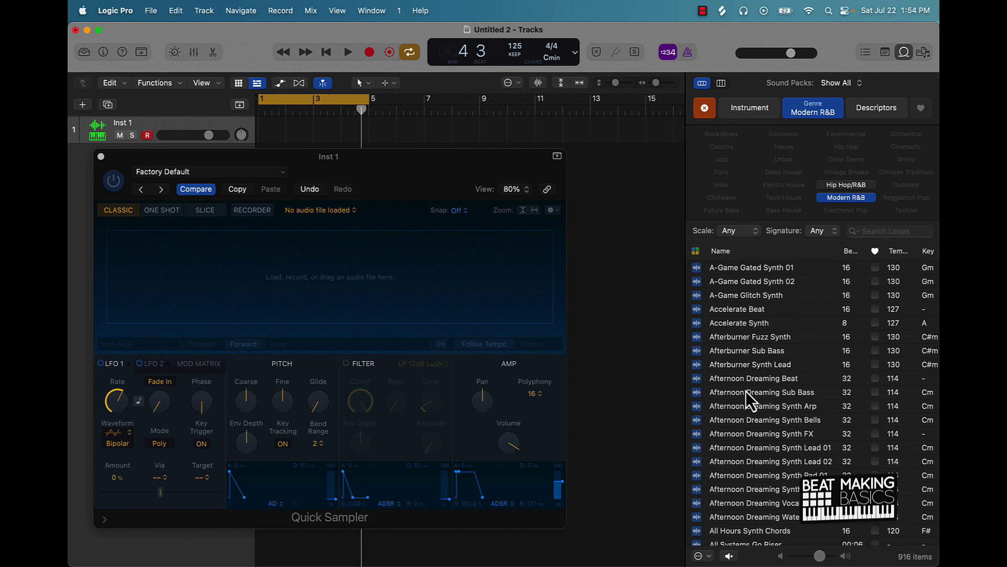
# Preview the A-Game and Afternoon Dreaming loops, stopping on Afternoon Dreaming Synth Pad 02
pyautogui.click(745, 295)
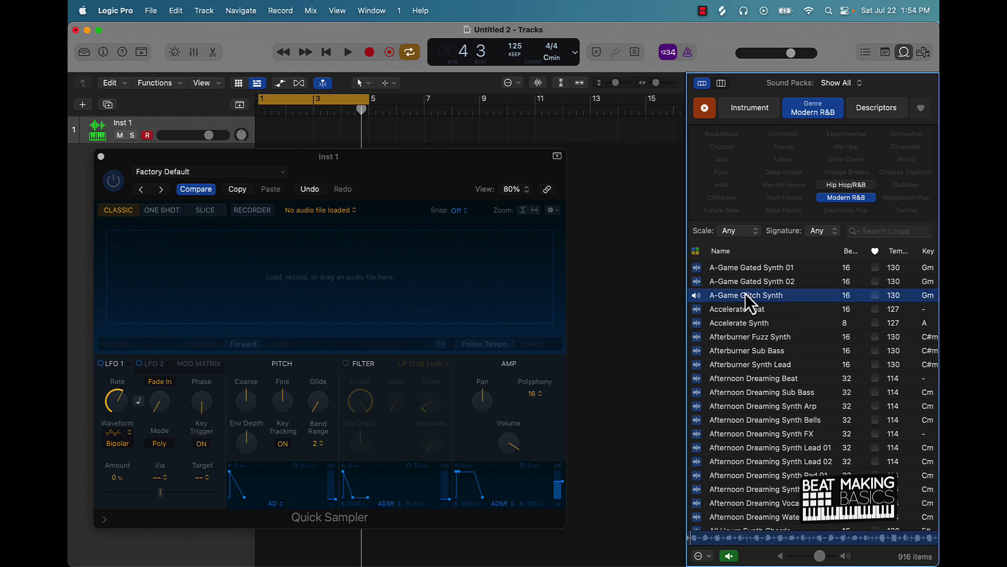
pyautogui.click(741, 272)
pyautogui.click(744, 336)
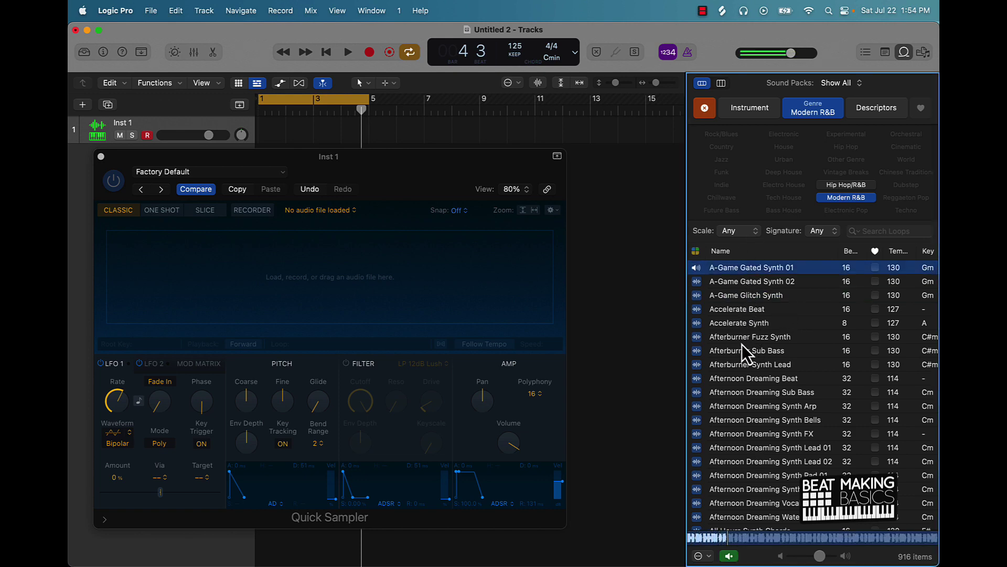
pyautogui.click(750, 375)
pyautogui.click(753, 405)
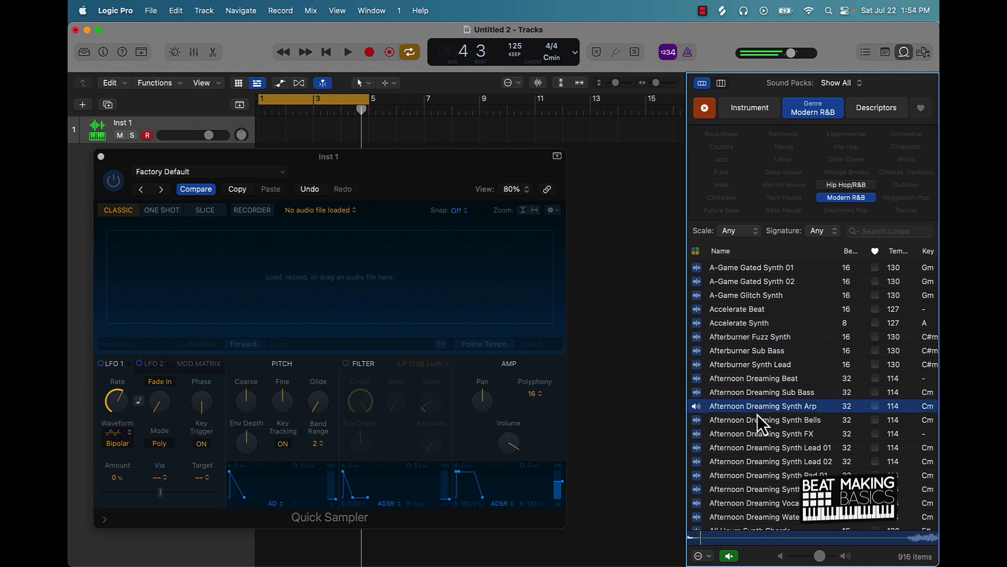
pyautogui.click(759, 419)
pyautogui.click(763, 434)
pyautogui.click(765, 448)
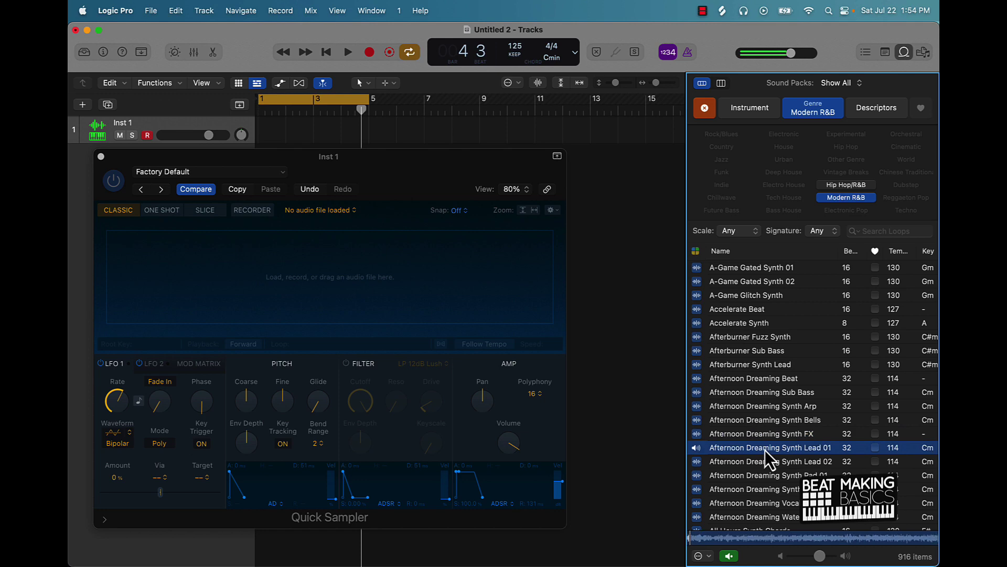
pyautogui.click(776, 490)
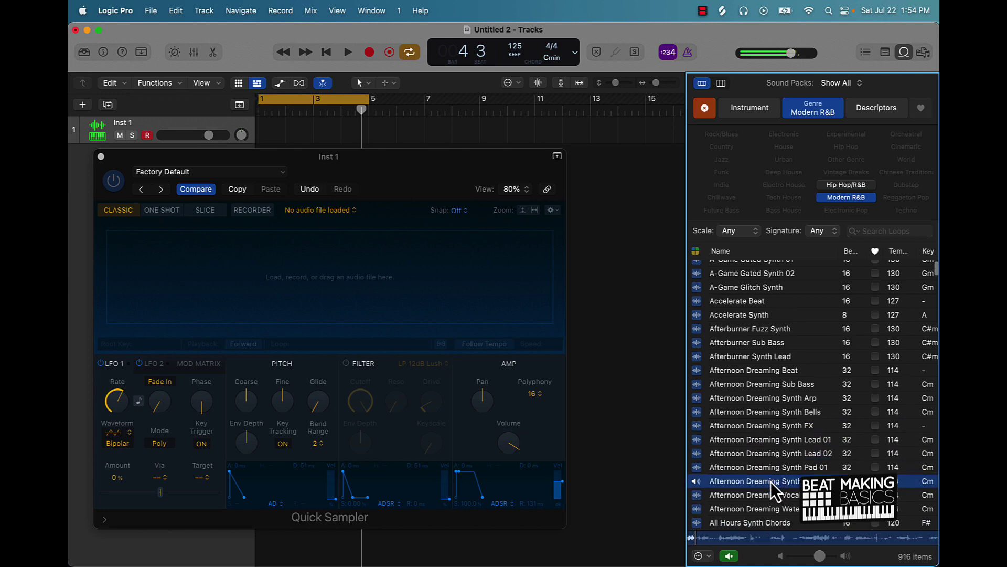
pyautogui.scroll(-3, 770, 481)
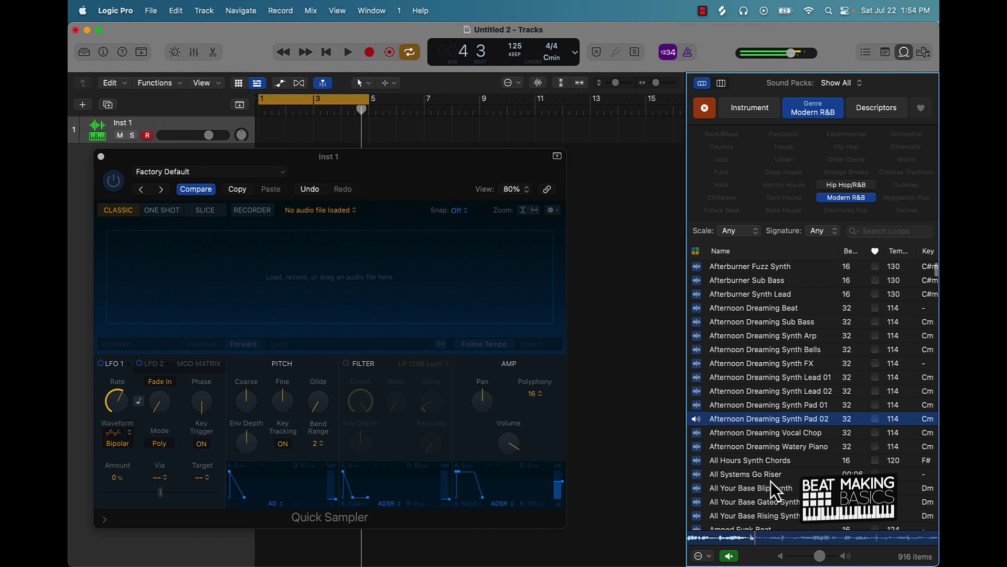
pyautogui.scroll(-1, 770, 480)
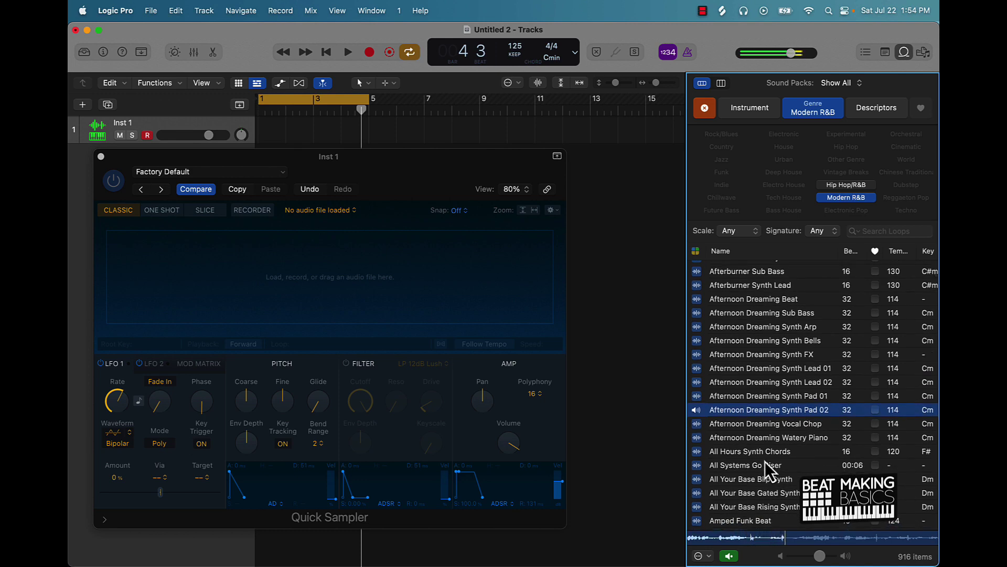
pyautogui.click(693, 410)
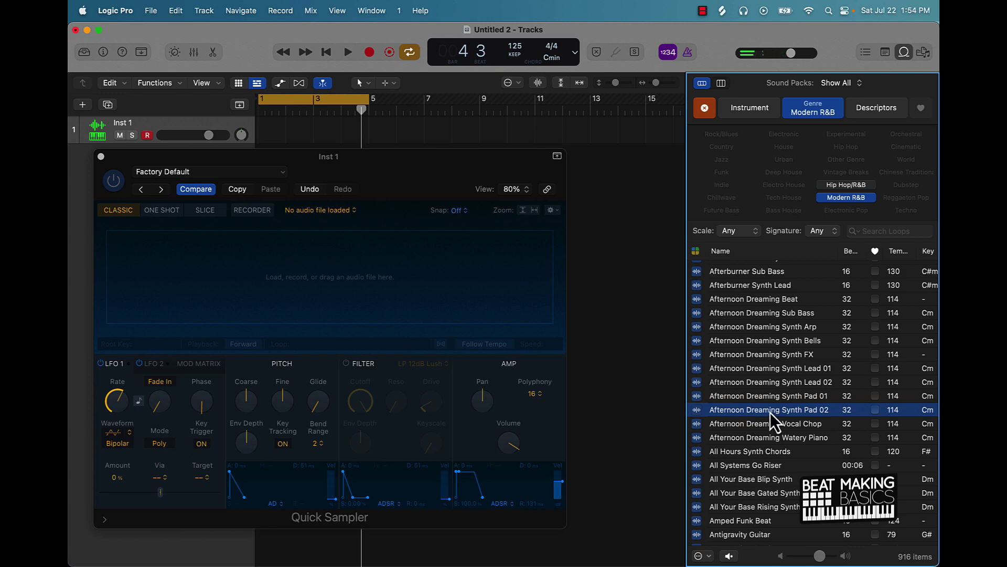
# Drag Afternoon Dreaming Synth Pad 02 from the Loop Browser into Quick Sampler's waveform area
pyautogui.moveTo(770, 413); pyautogui.dragTo(221, 276)
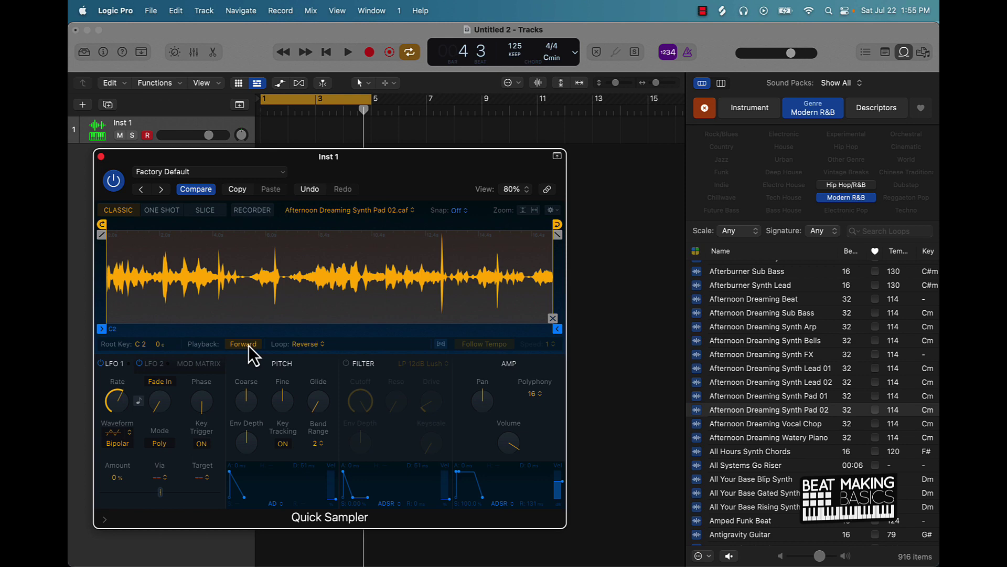
# Set Playback to Reverse, Loop to No Loop, and enable Follow Tempo
pyautogui.click(249, 344)
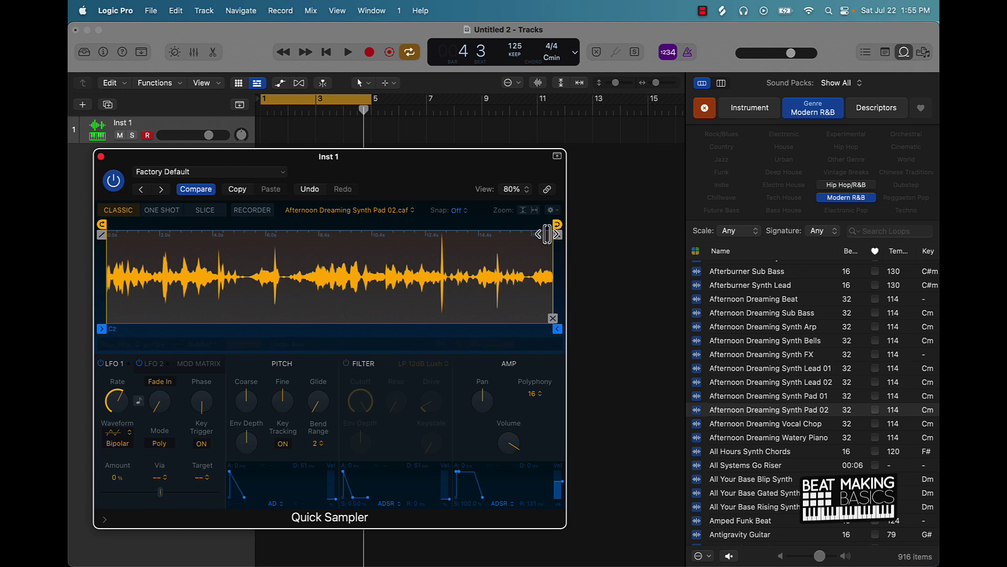
pyautogui.click(306, 344)
pyautogui.click(286, 322)
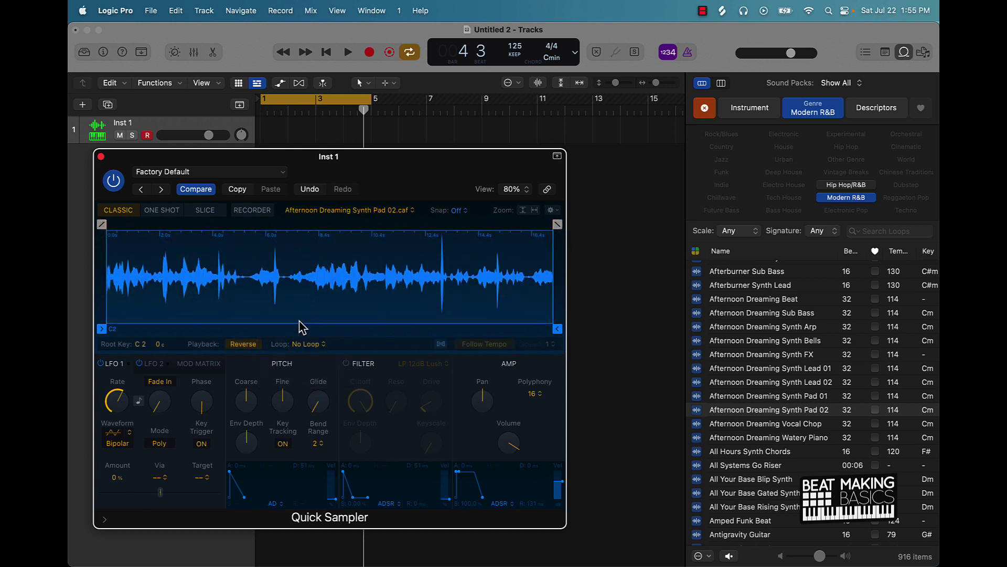
pyautogui.click(245, 344)
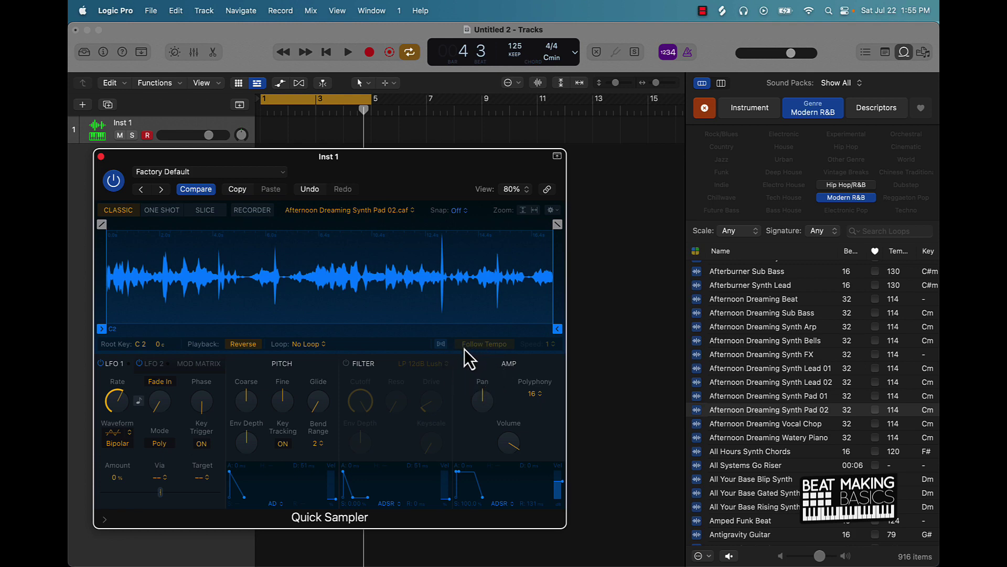
pyautogui.click(441, 344)
# Open Musical Typing with Command-K and trigger the reversed pad with K during playback
pyautogui.press('super+k')
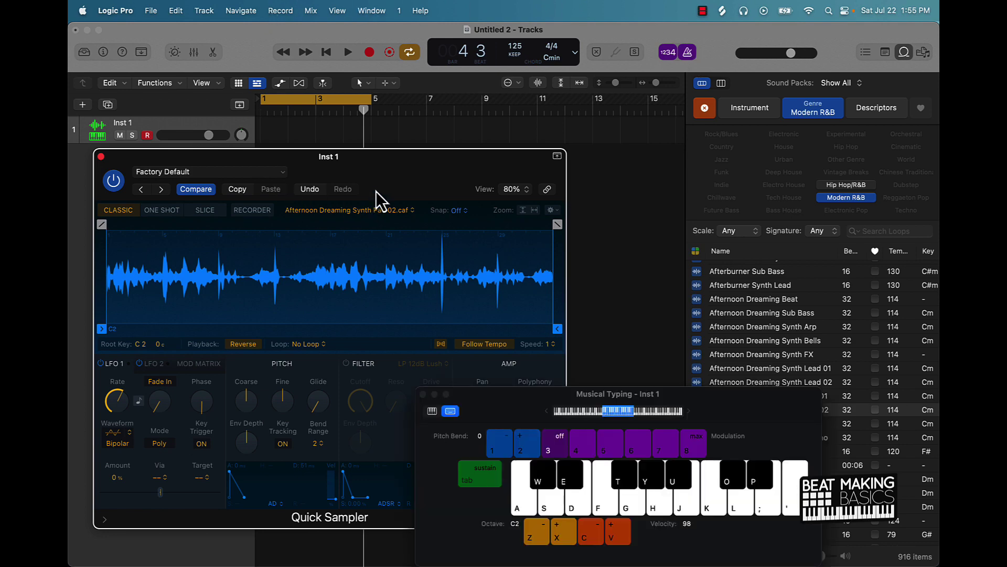
pyautogui.click(349, 53)
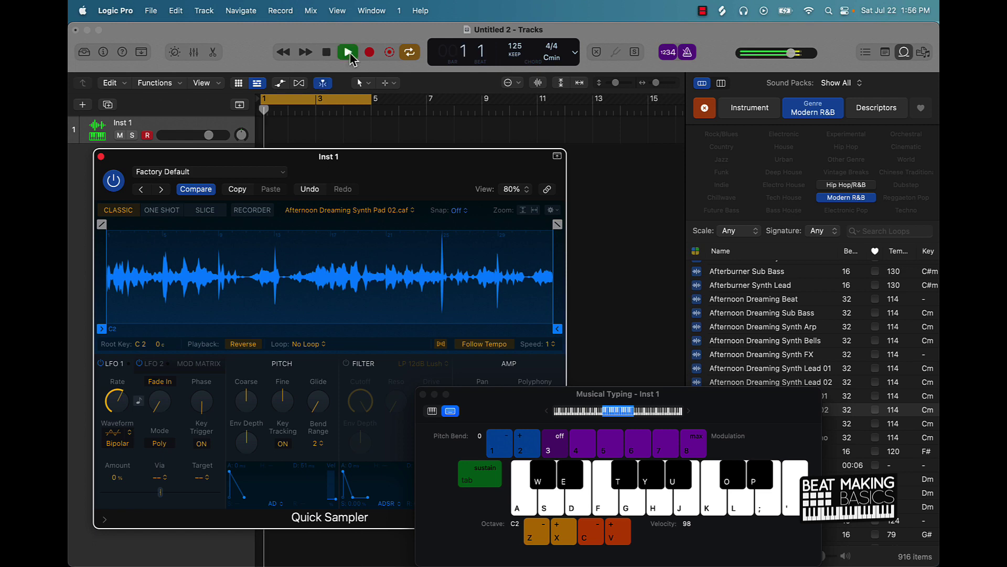
pyautogui.press('k')
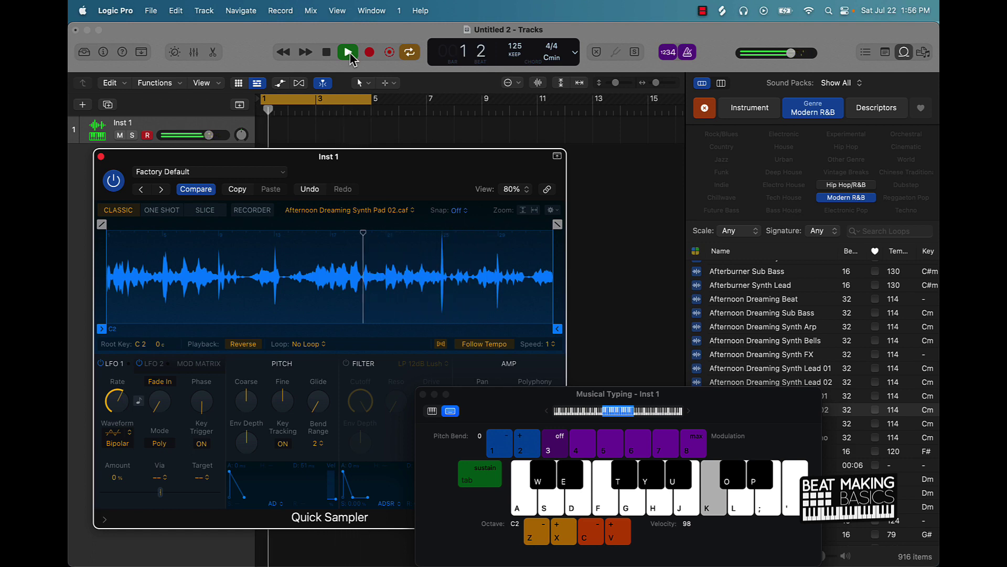
pyautogui.press('space')
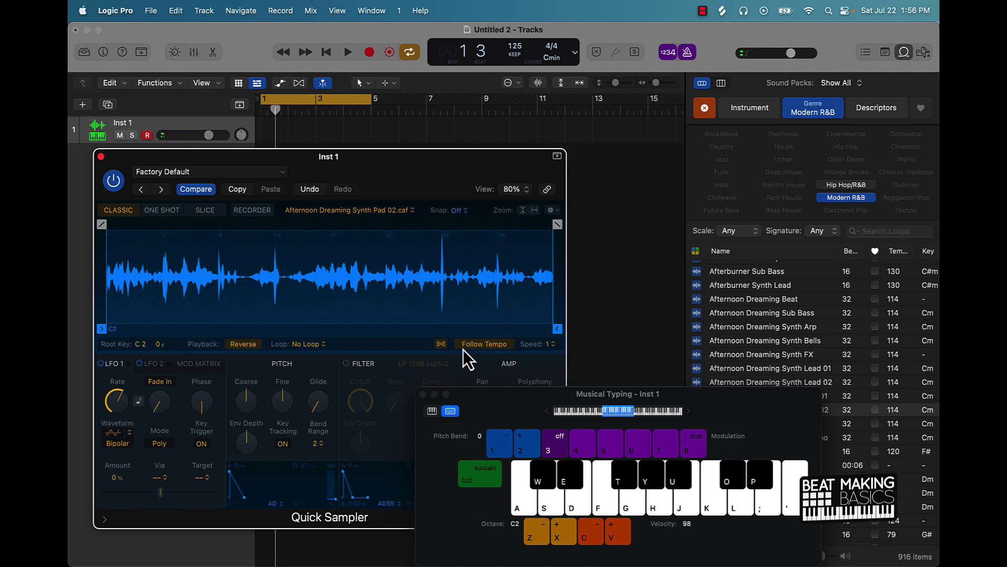
pyautogui.moveTo(533, 401); pyautogui.dragTo(705, 187)
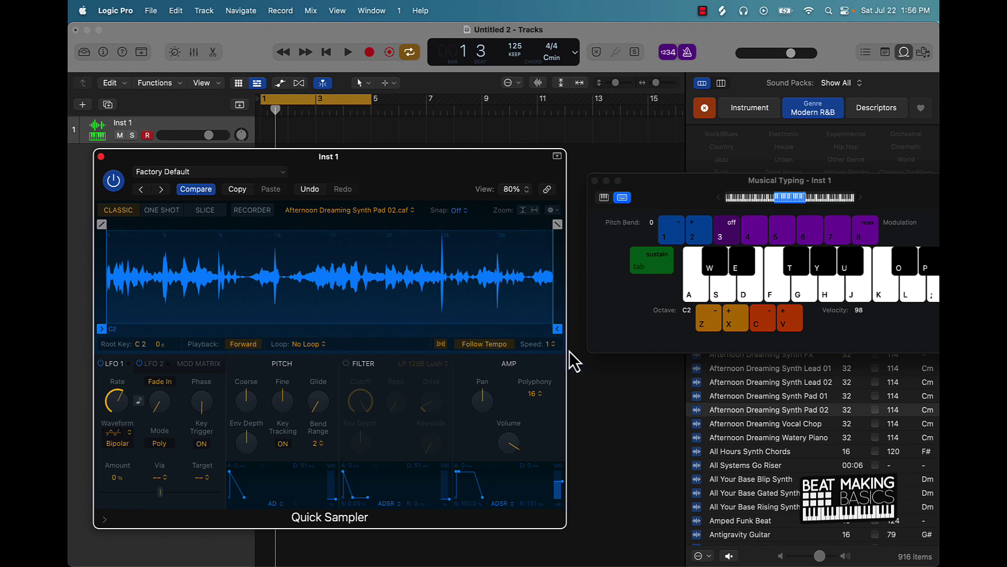
pyautogui.click(551, 345)
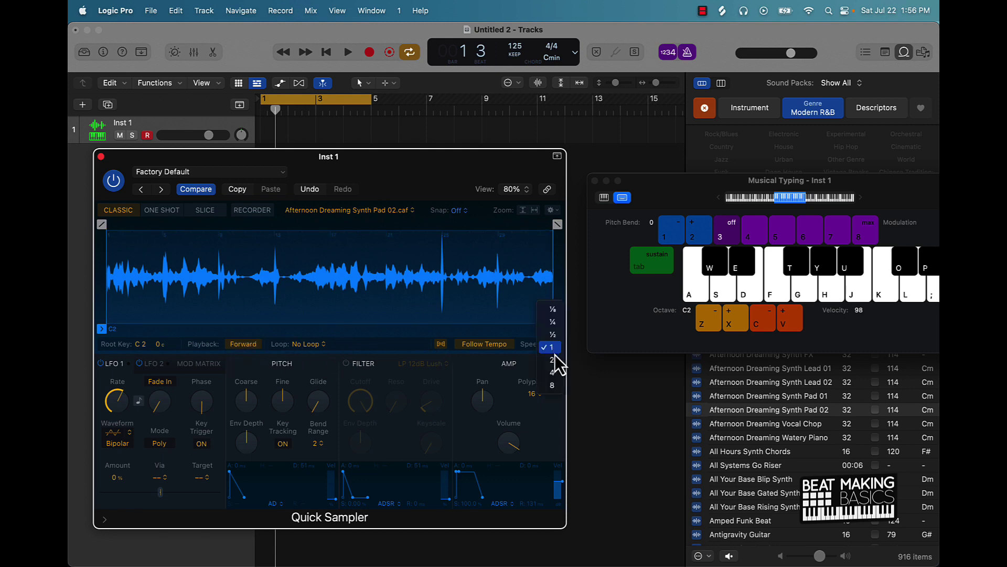
pyautogui.click(553, 373)
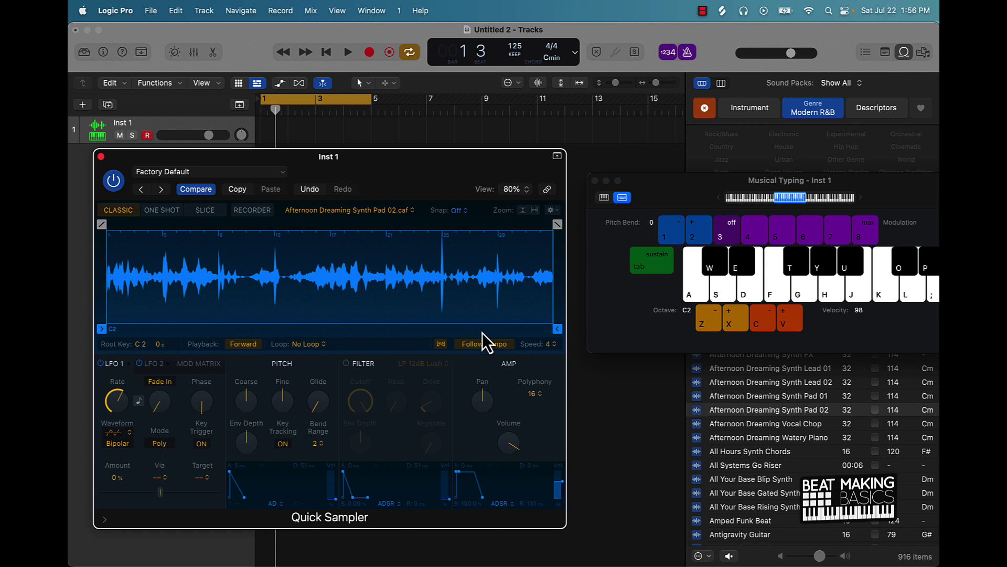
pyautogui.press('k')
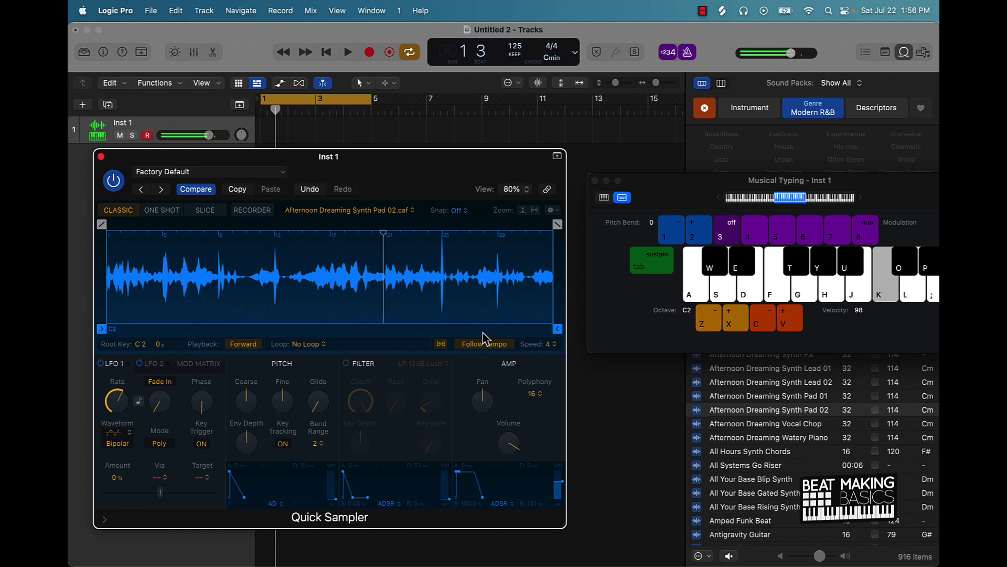
pyautogui.click(552, 346)
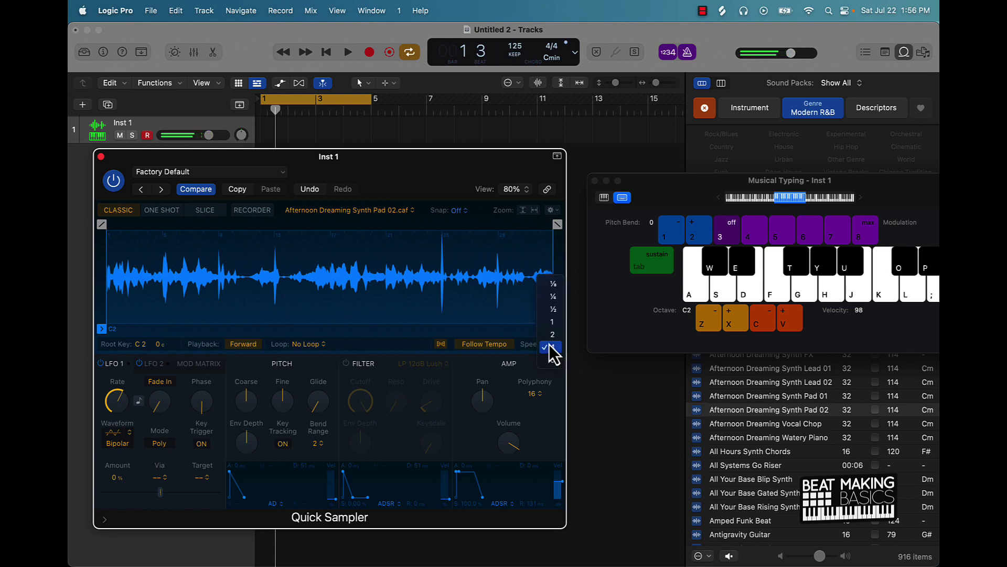
pyautogui.press('Return')
pyautogui.press('k')
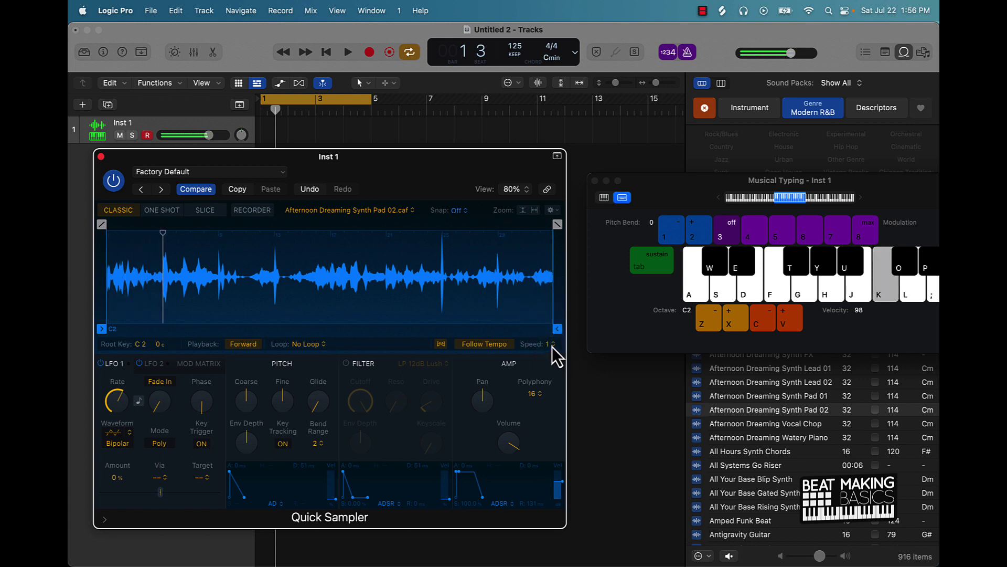
pyautogui.click(552, 348)
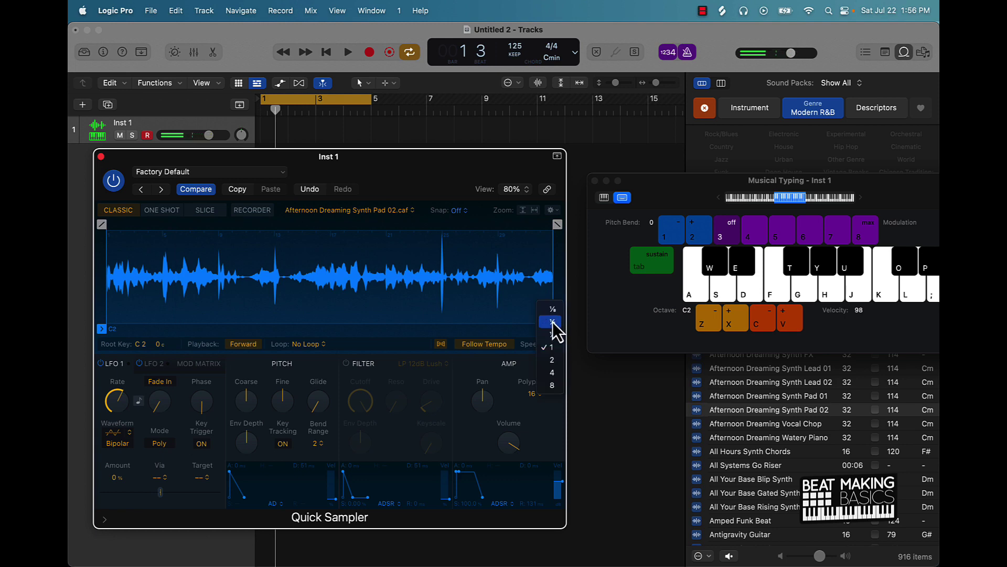
pyautogui.click(552, 323)
pyautogui.press('k')
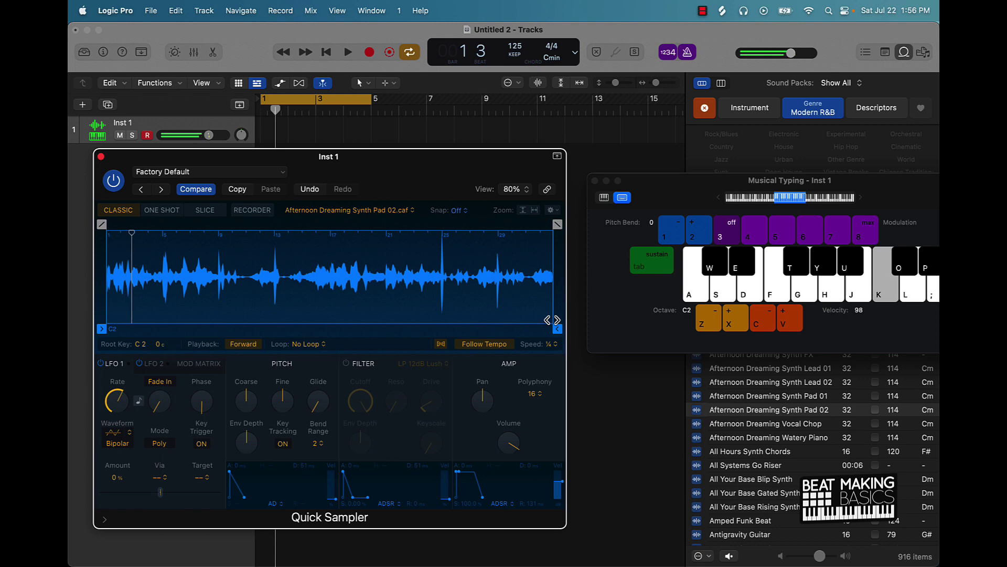
pyautogui.click(551, 343)
pyautogui.click(554, 373)
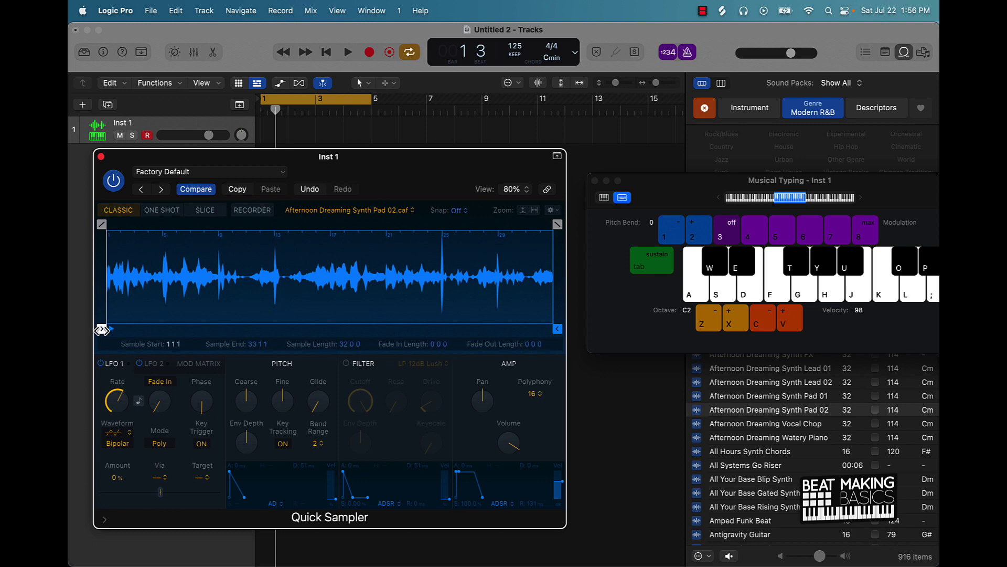
# Trim the sample start and end markers, setting the end at bar 27, and audition
pyautogui.moveTo(557, 329); pyautogui.dragTo(453, 328)
pyautogui.moveTo(102, 328); pyautogui.dragTo(335, 328)
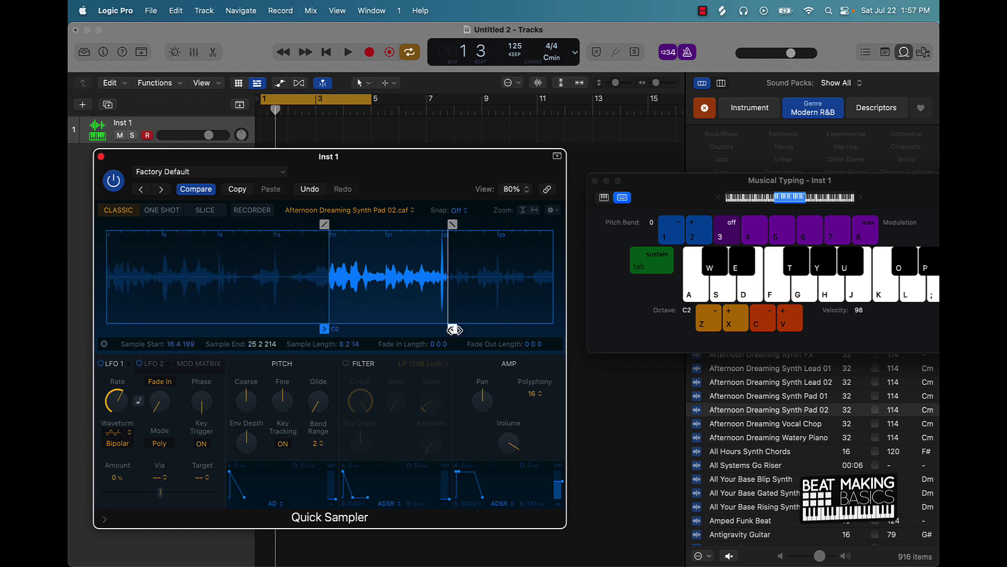
pyautogui.moveTo(889, 200); pyautogui.dragTo(861, 194)
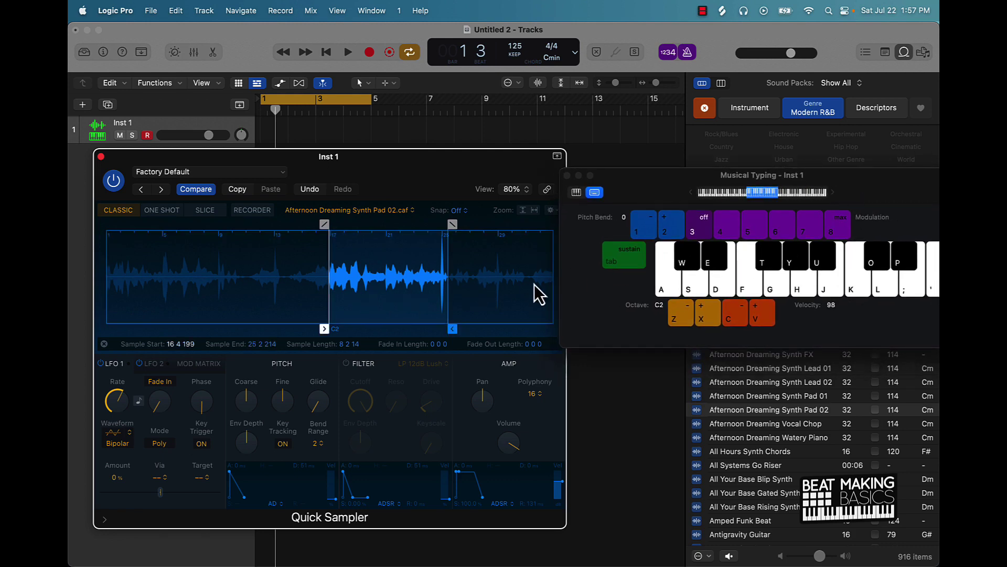
pyautogui.click(672, 287)
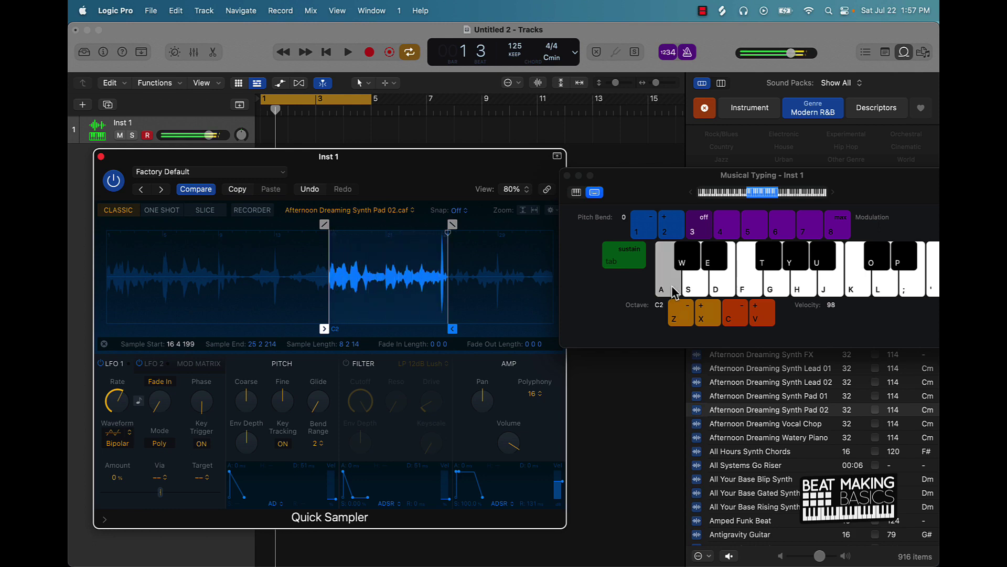
pyautogui.moveTo(456, 331); pyautogui.dragTo(475, 324)
pyautogui.click(674, 285)
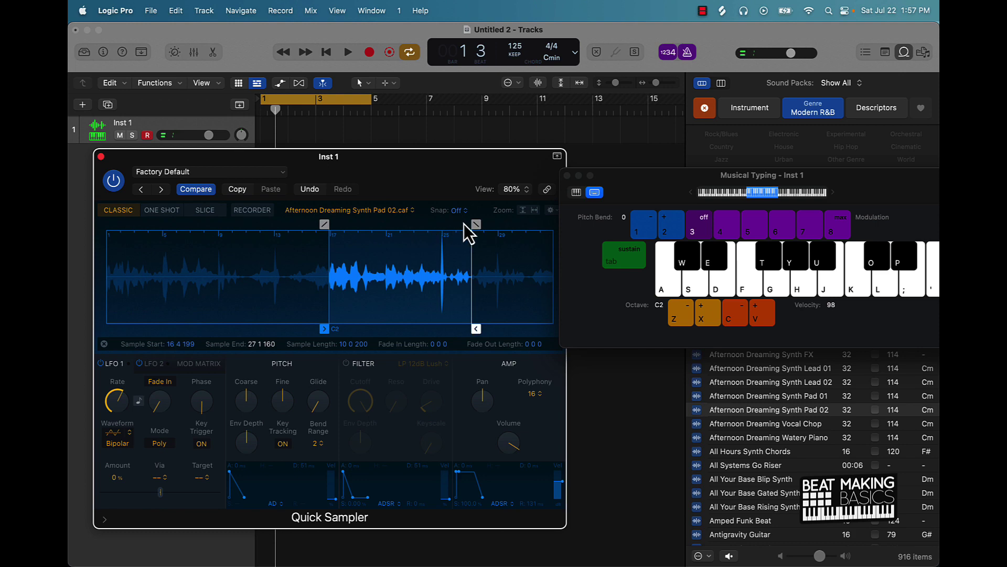
# Add fade-out and fade-in handles, audition, and return the start marker to 1 1 1
pyautogui.moveTo(477, 224); pyautogui.dragTo(472, 224)
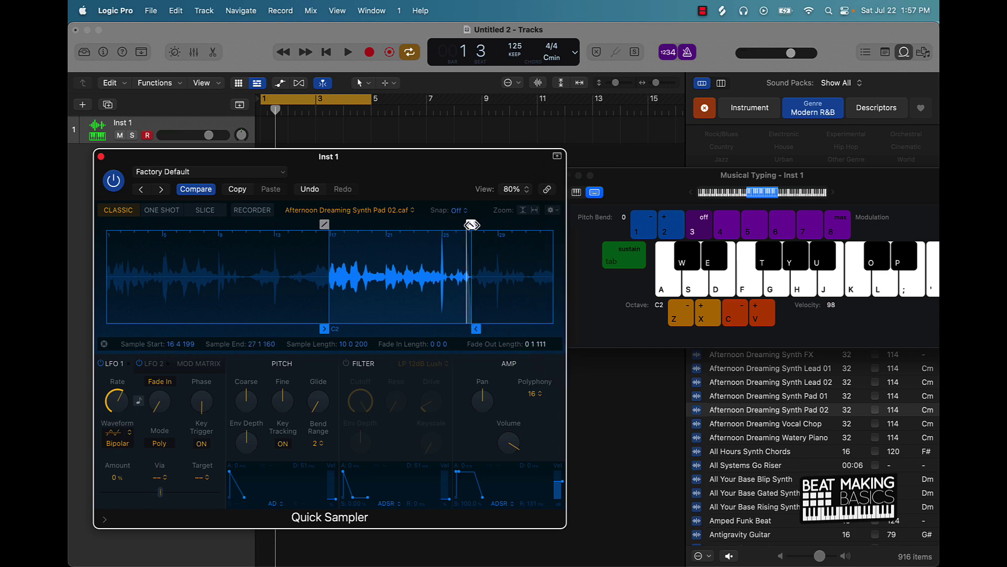
pyautogui.moveTo(326, 224); pyautogui.dragTo(328, 224)
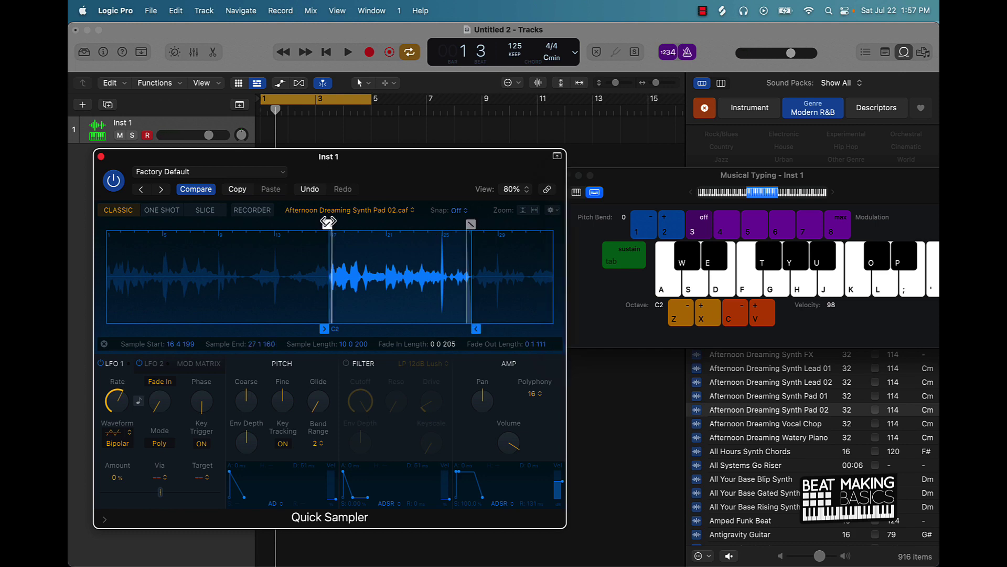
pyautogui.click(670, 292)
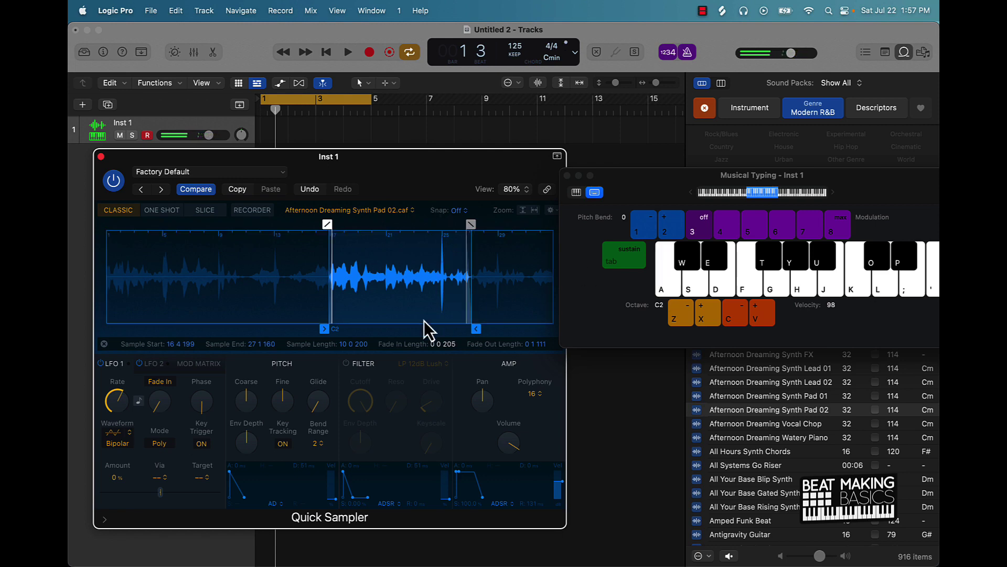
pyautogui.moveTo(325, 329); pyautogui.dragTo(104, 330)
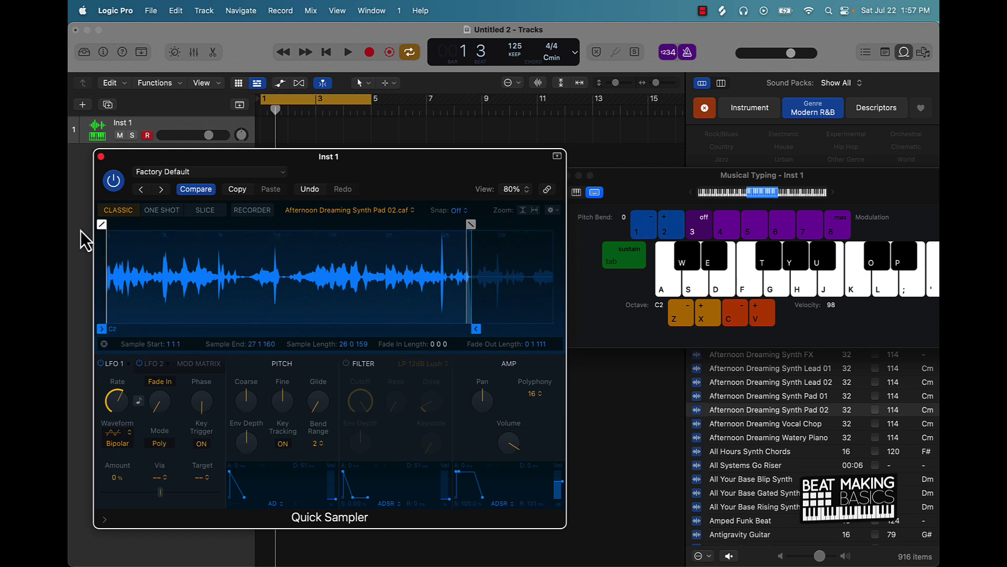
# Switch to One Shot, audition with a 0 0 238 fade-in, then restore 1 1 1 to 27 1 160
pyautogui.click(162, 211)
pyautogui.moveTo(108, 320); pyautogui.dragTo(350, 325)
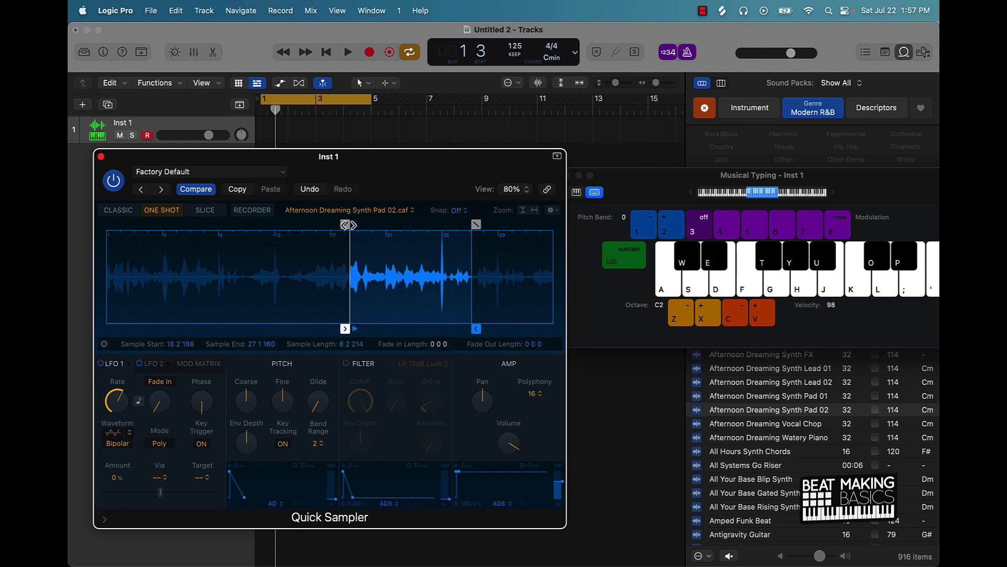
pyautogui.moveTo(347, 223); pyautogui.dragTo(350, 223)
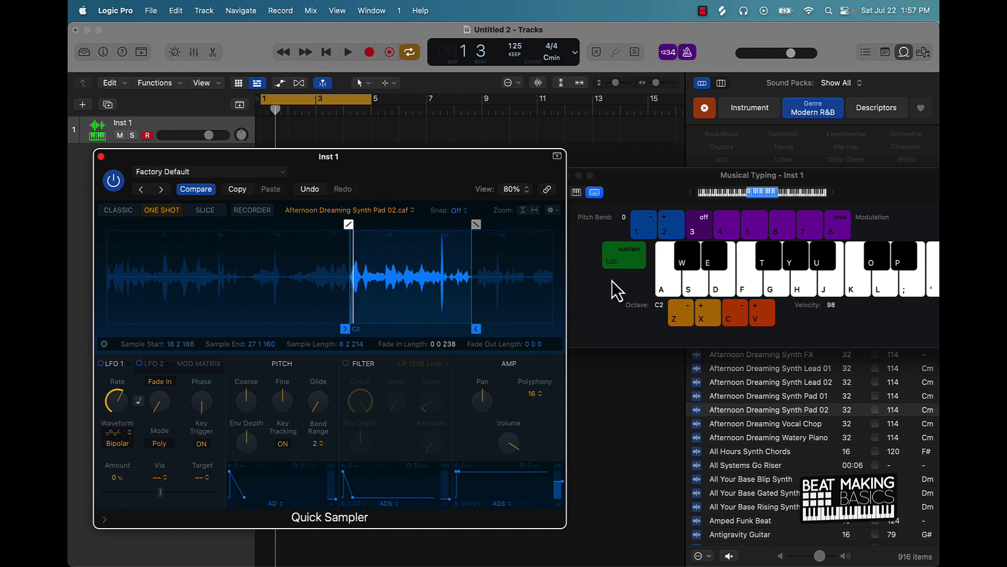
pyautogui.click(669, 291)
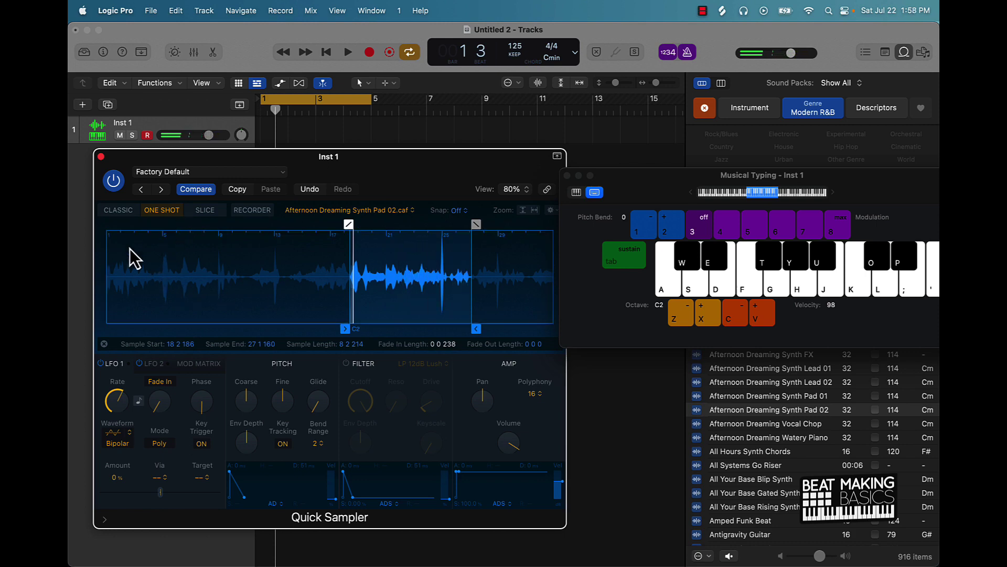
pyautogui.moveTo(345, 328); pyautogui.dragTo(244, 336)
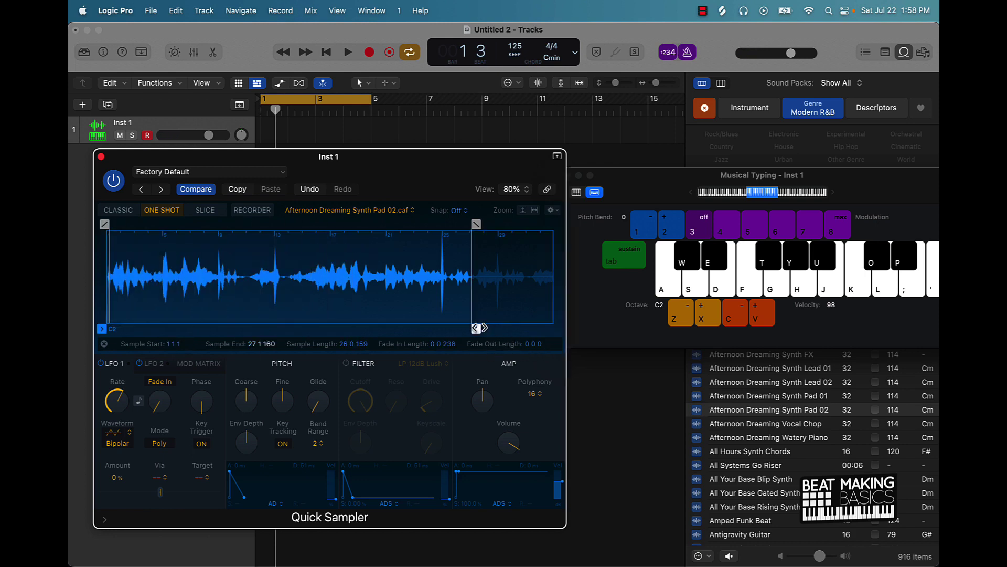
pyautogui.moveTo(476, 328); pyautogui.dragTo(557, 328)
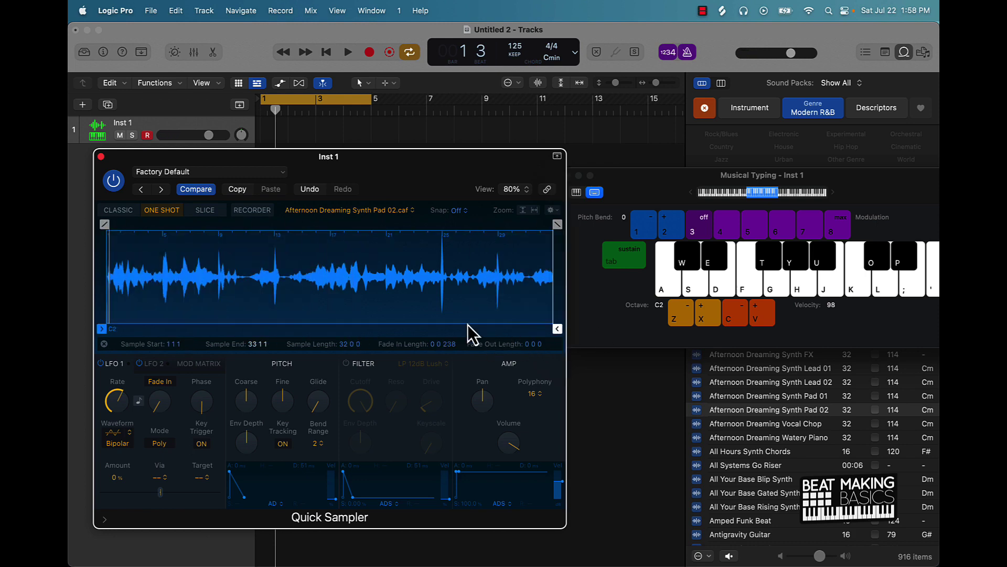
# Switch Quick Sampler to Slice mode, drop Musical Typing to C1, and play the first slice
pyautogui.click(205, 210)
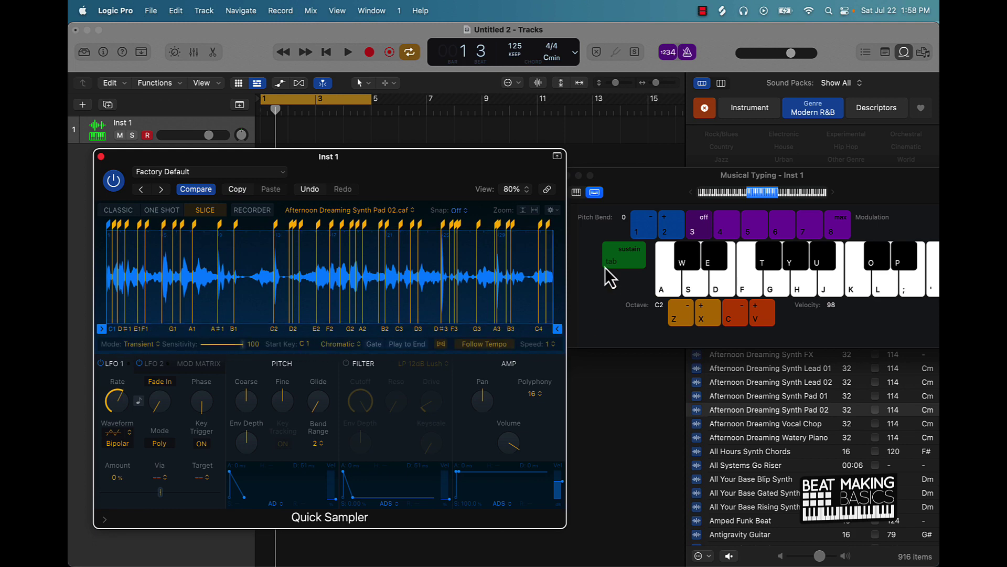
pyautogui.click(681, 328)
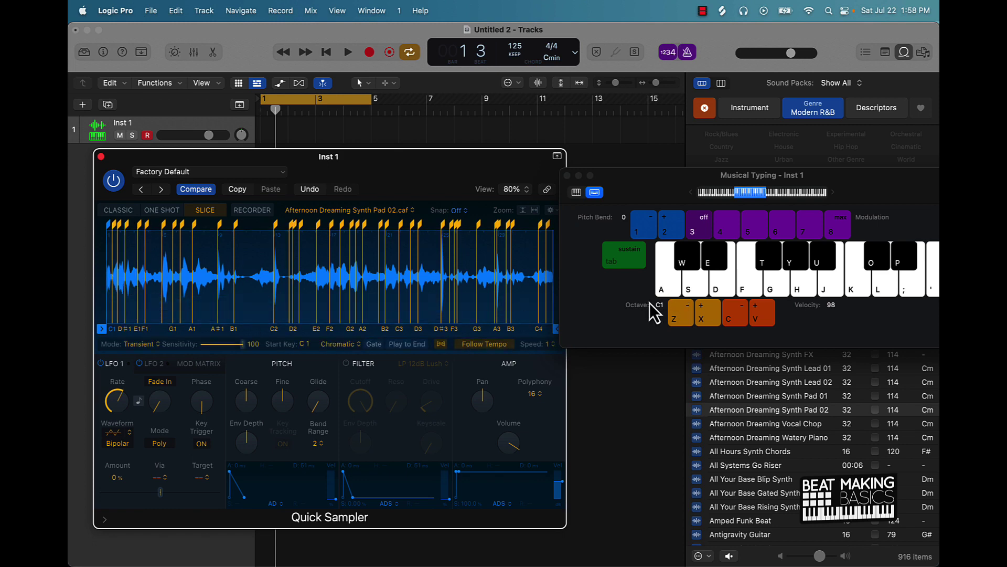
pyautogui.click(669, 281)
pyautogui.click(669, 282)
pyautogui.click(669, 282)
# Audition the remaining slices up through G1, A1 and B1, then open the slicing Mode pop-up
pyautogui.click(704, 290)
pyautogui.click(715, 290)
pyautogui.click(715, 289)
pyautogui.click(715, 289)
pyautogui.click(743, 287)
pyautogui.click(743, 288)
pyautogui.click(780, 288)
pyautogui.click(782, 288)
pyautogui.click(806, 294)
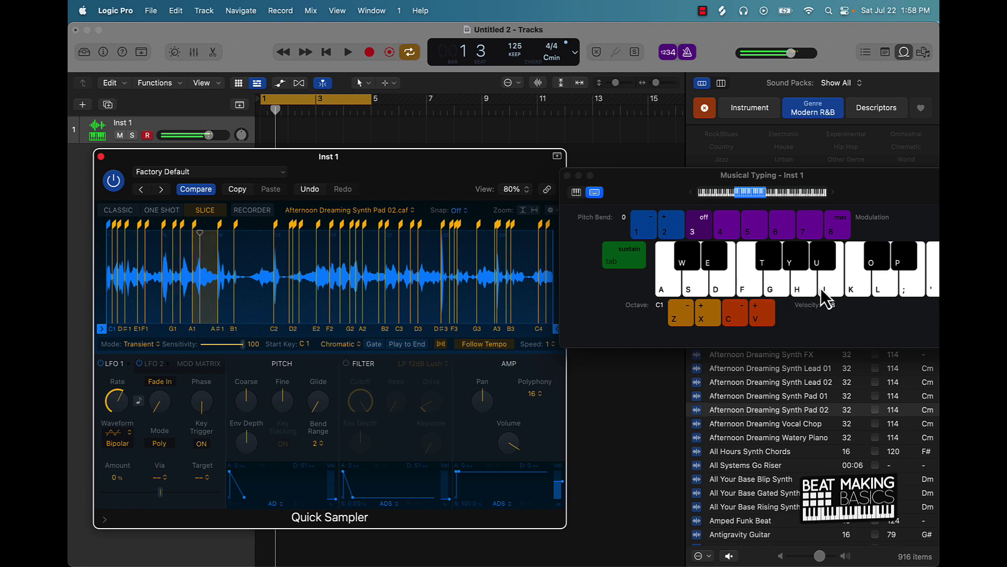
pyautogui.click(828, 295)
pyautogui.click(832, 296)
pyautogui.click(831, 297)
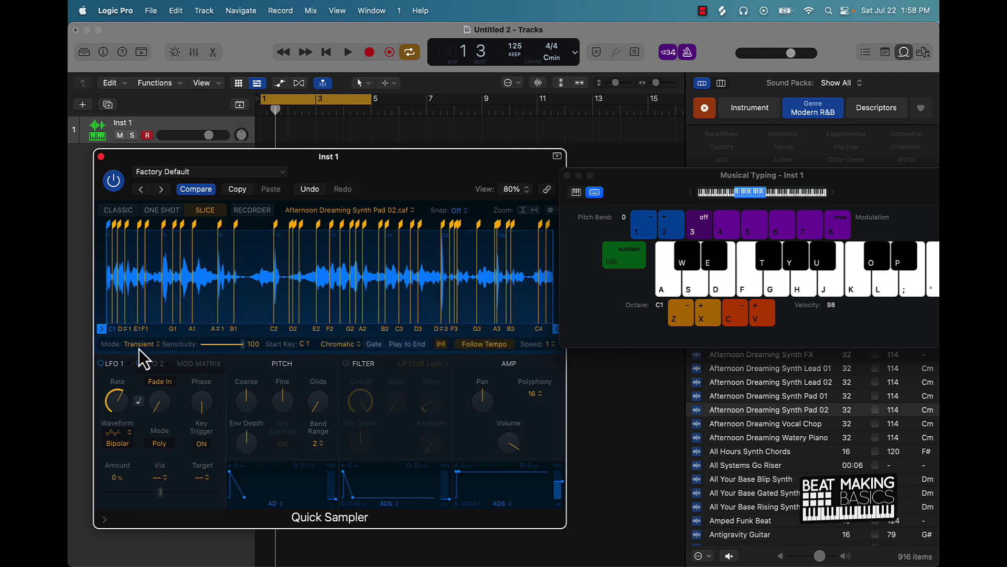
pyautogui.click(139, 344)
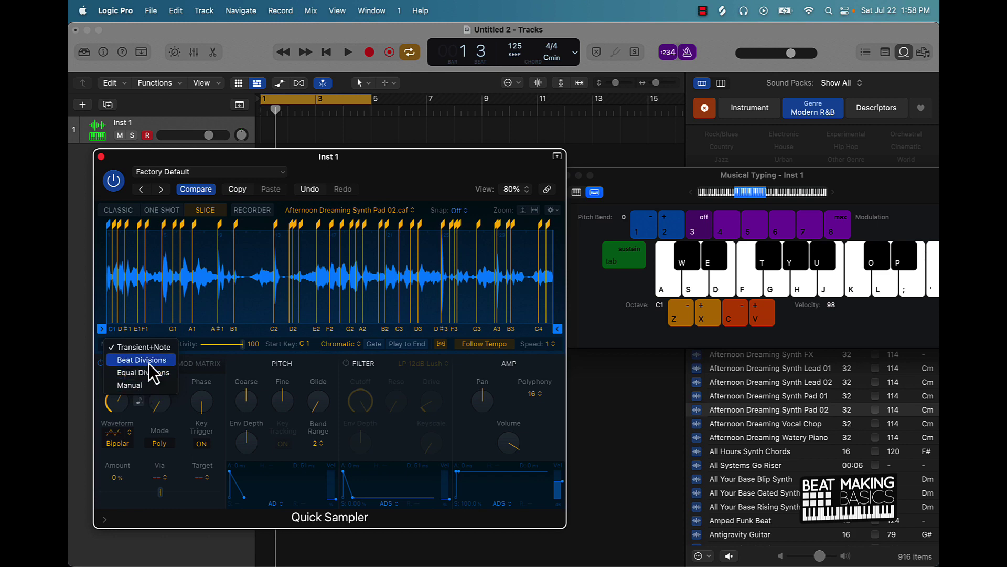
pyautogui.click(148, 361)
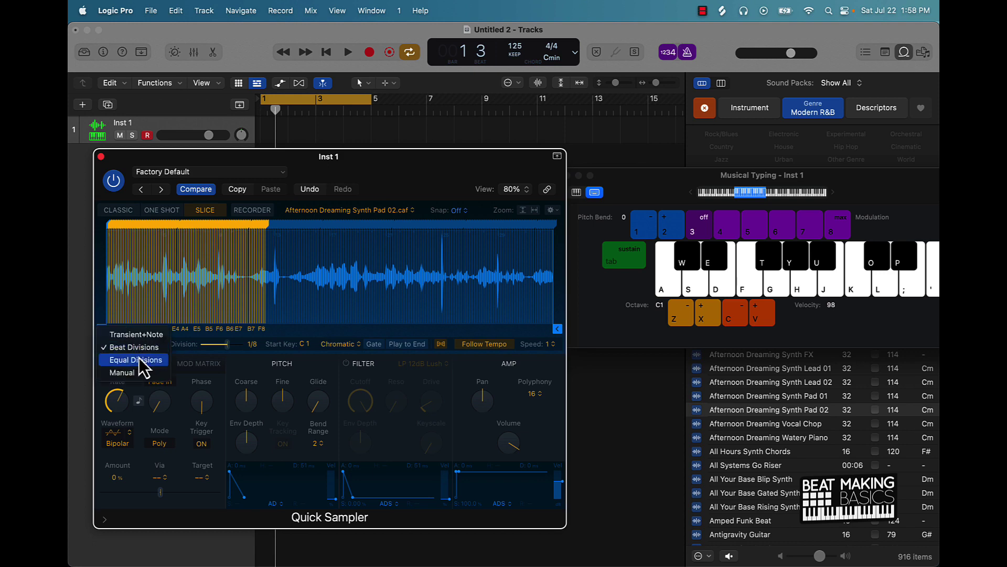
pyautogui.click(142, 360)
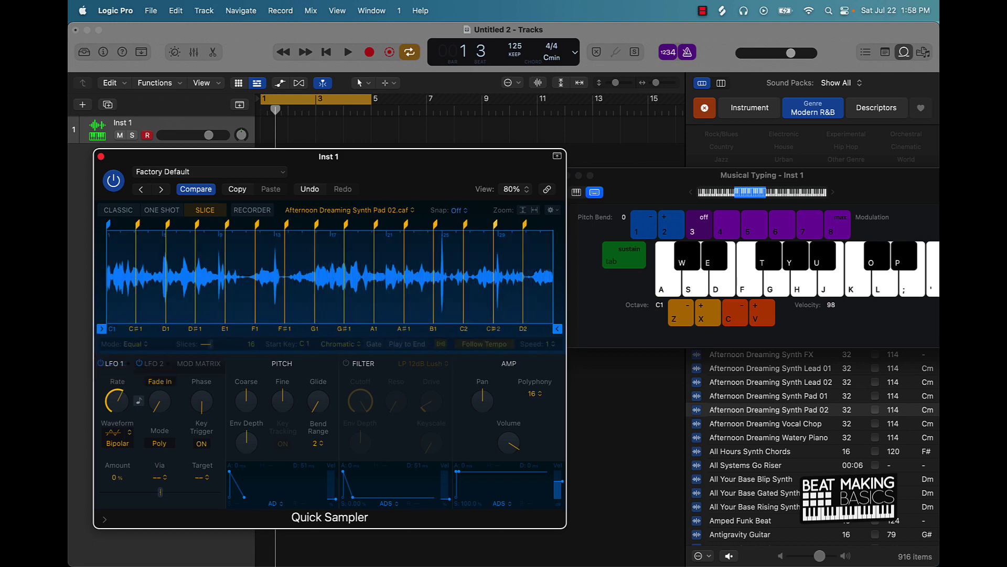
pyautogui.click(666, 279)
pyautogui.click(708, 293)
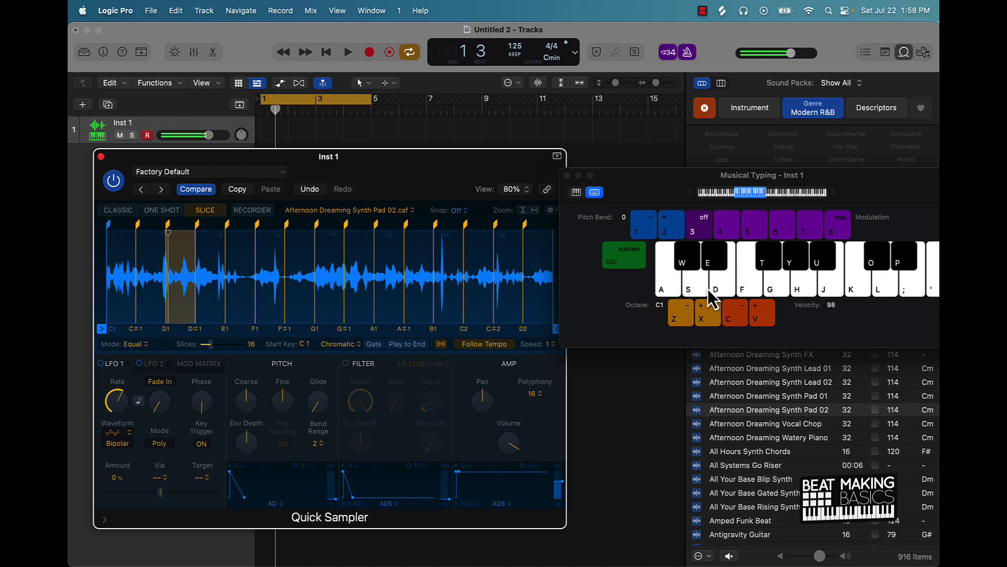
pyautogui.click(717, 284)
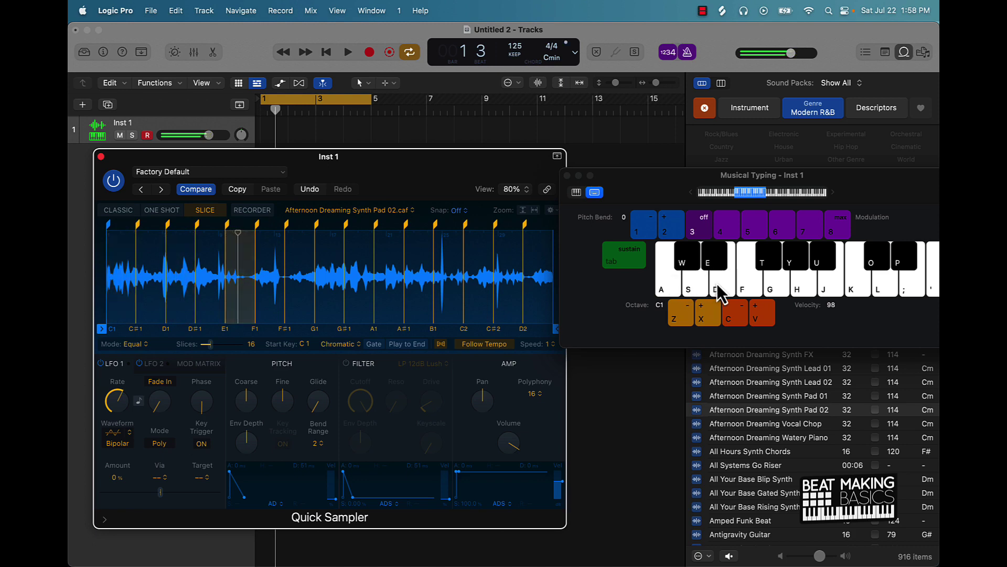
pyautogui.click(716, 283)
pyautogui.click(716, 284)
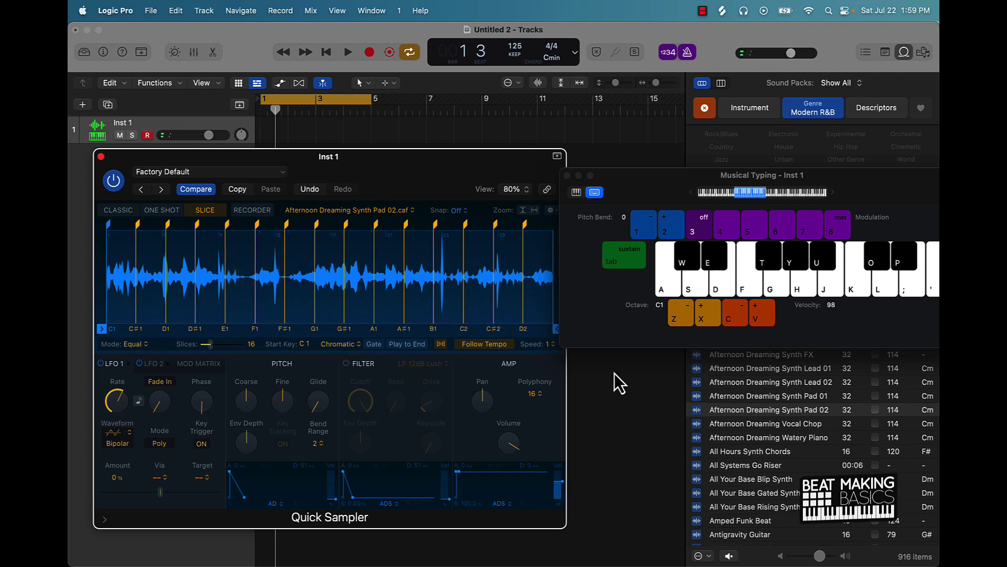
# Choose Recall Default from Quick Sampler's preset pop-up to empty the sampler into Classic mode
pyautogui.moveTo(487, 177); pyautogui.dragTo(476, 178)
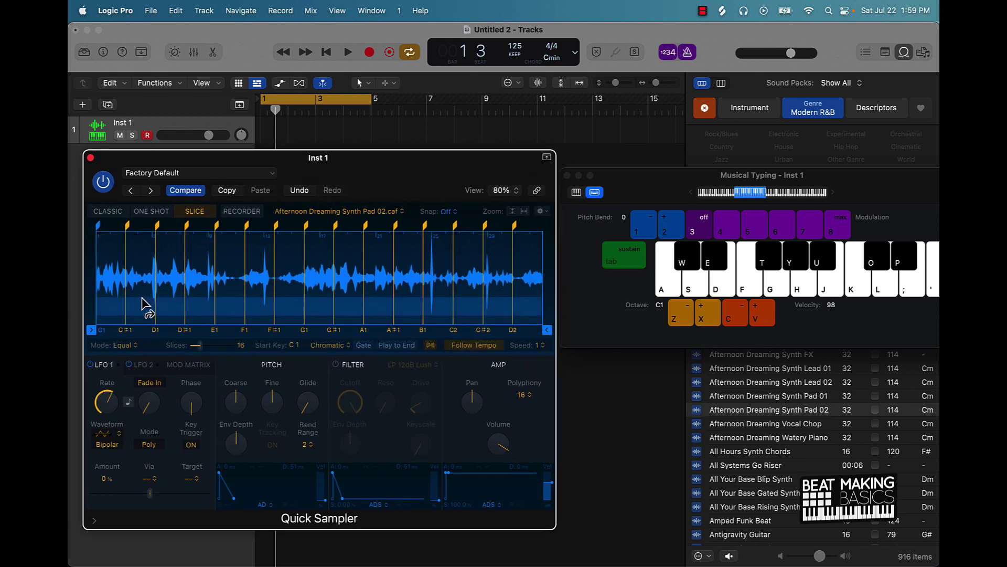
pyautogui.click(176, 173)
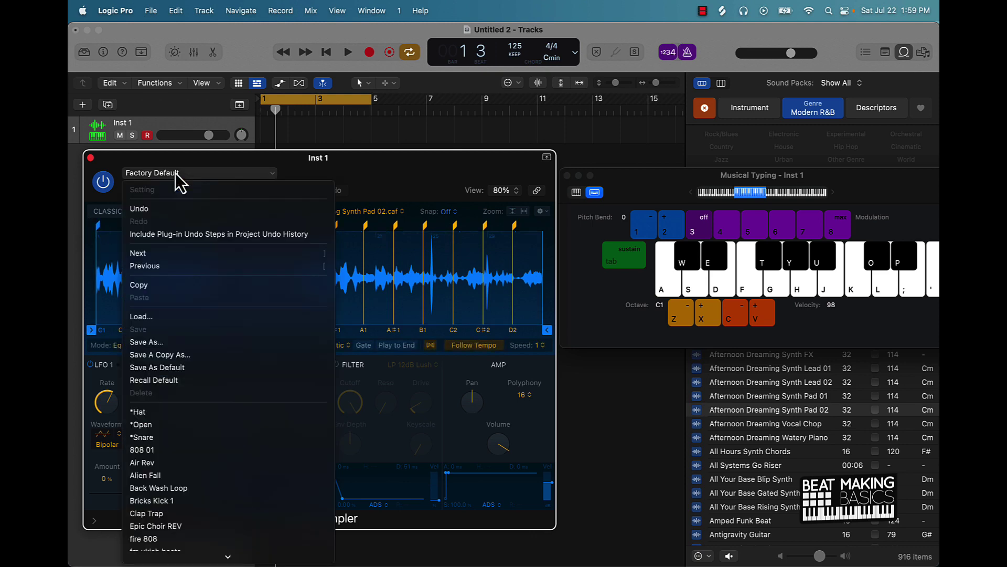
pyautogui.click(167, 380)
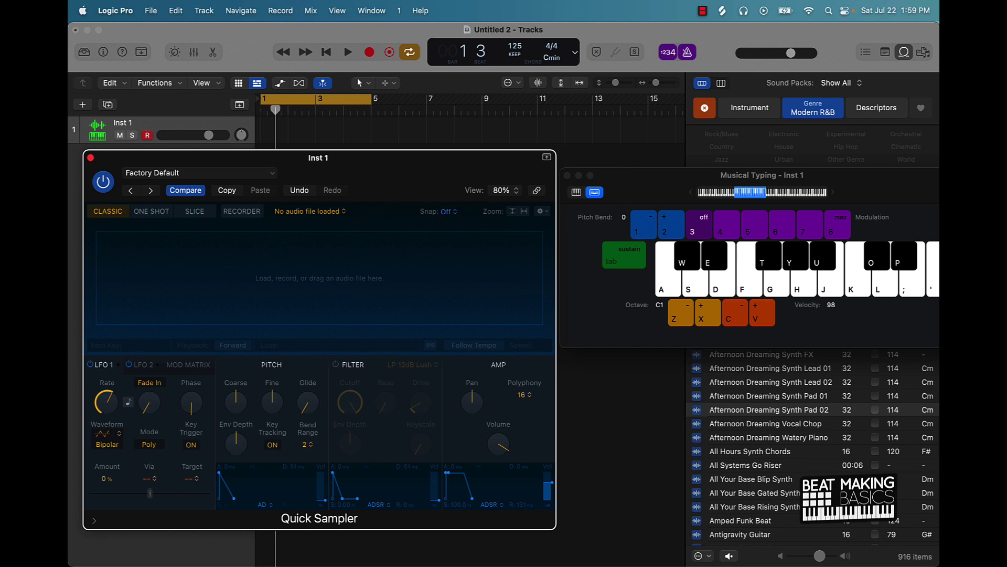
pyautogui.moveTo(521, 546)
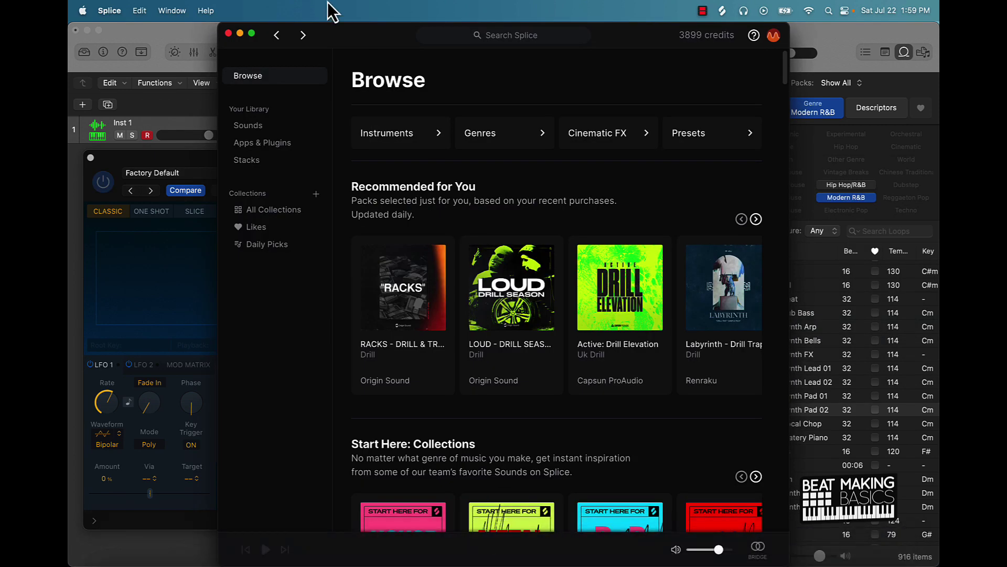
# Search Splice for 'soul' and restrict the results to Loops
pyautogui.click(498, 36)
pyautogui.write('soul')
pyautogui.press('Return')
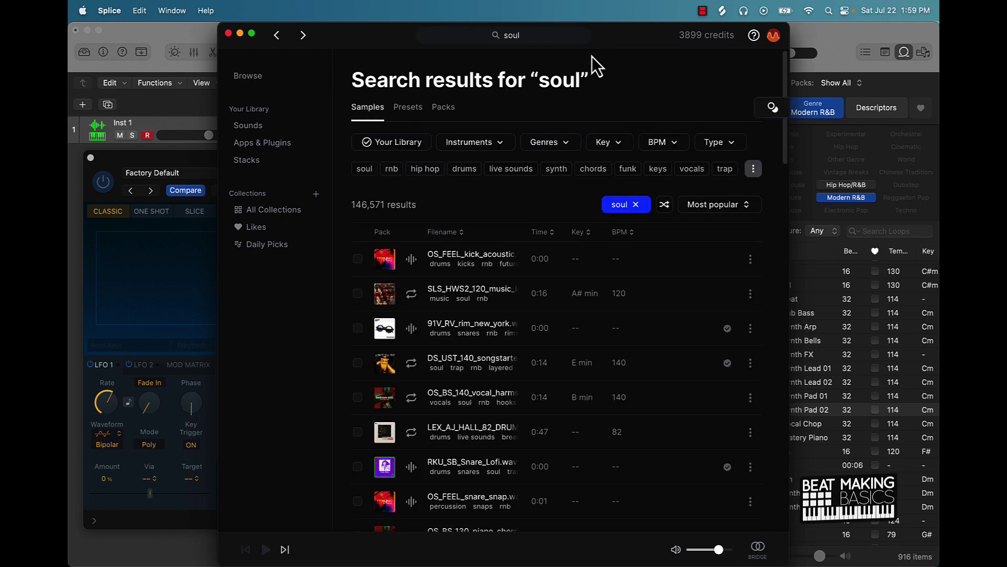
pyautogui.click(719, 147)
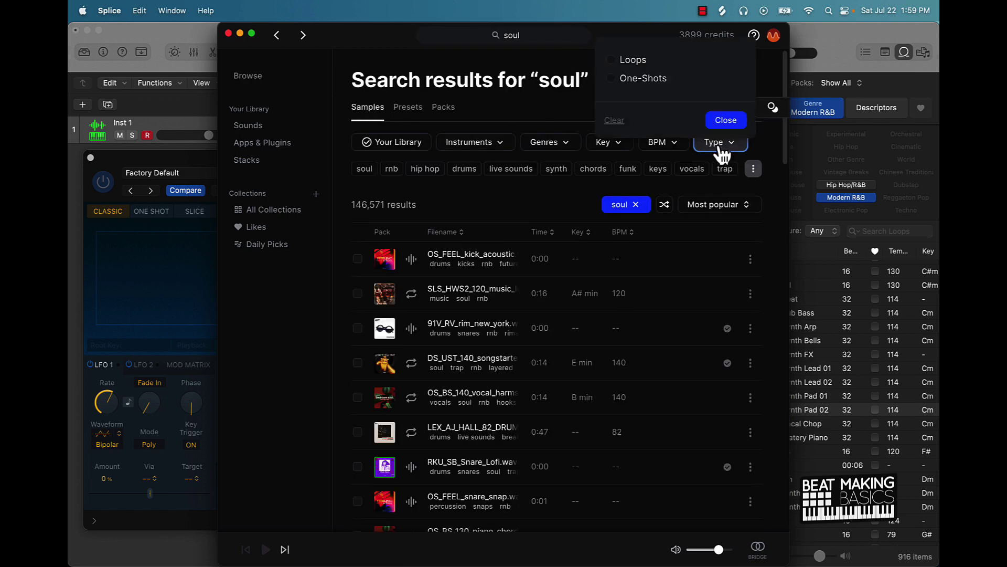
pyautogui.click(628, 60)
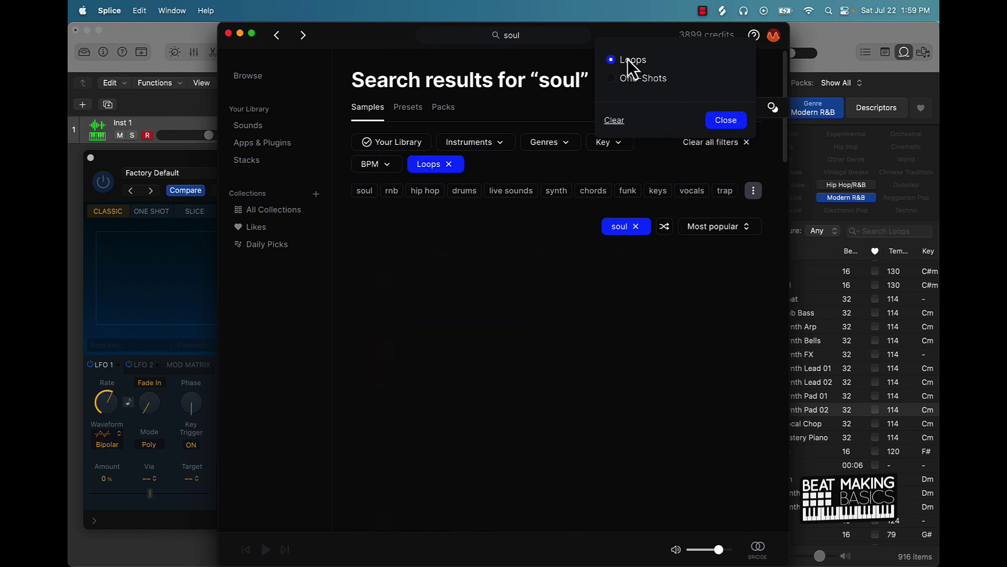
pyautogui.click(724, 122)
# Expand the suggested tags and filter the results to the melody tag
pyautogui.click(487, 155)
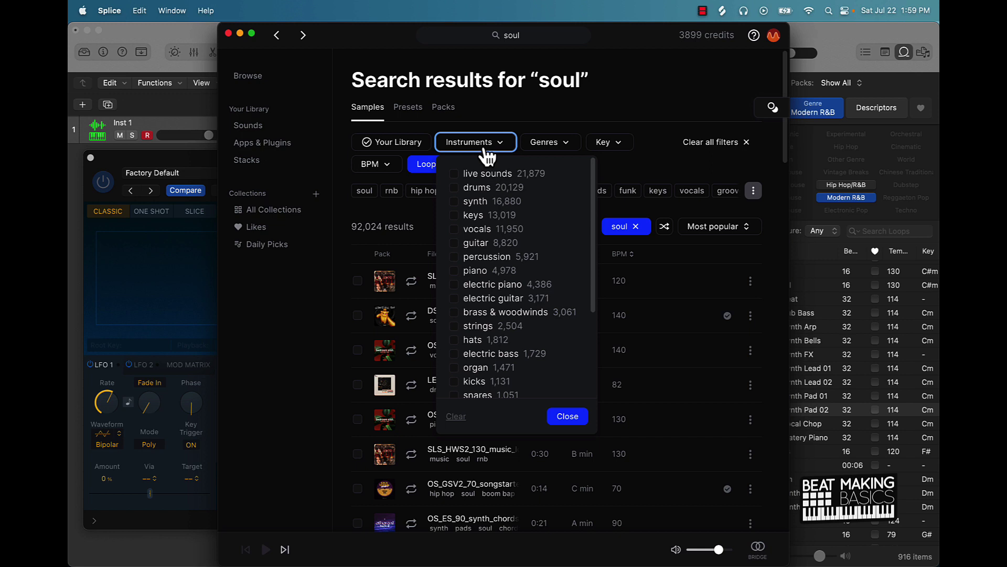
pyautogui.click(489, 138)
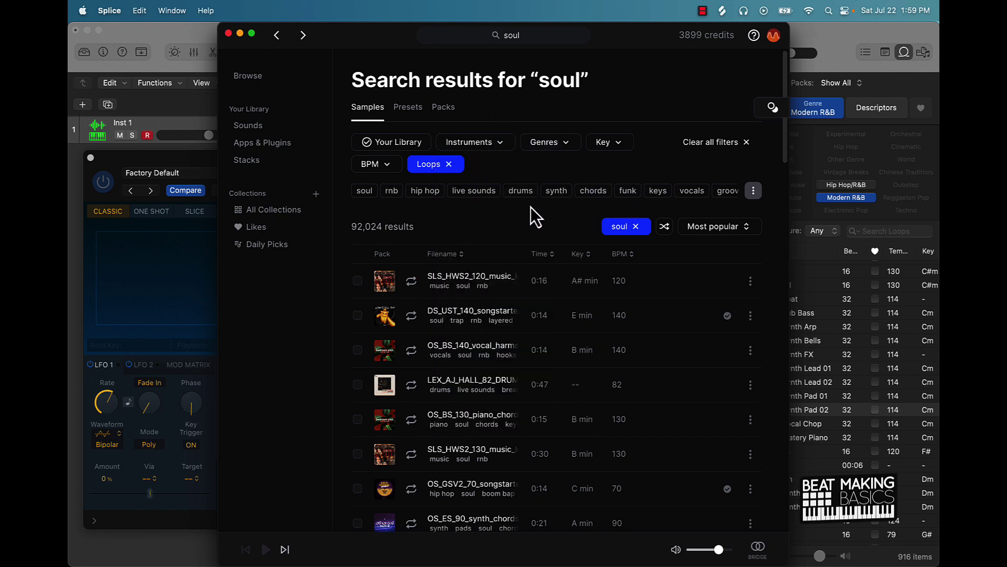
pyautogui.click(753, 192)
pyautogui.click(429, 225)
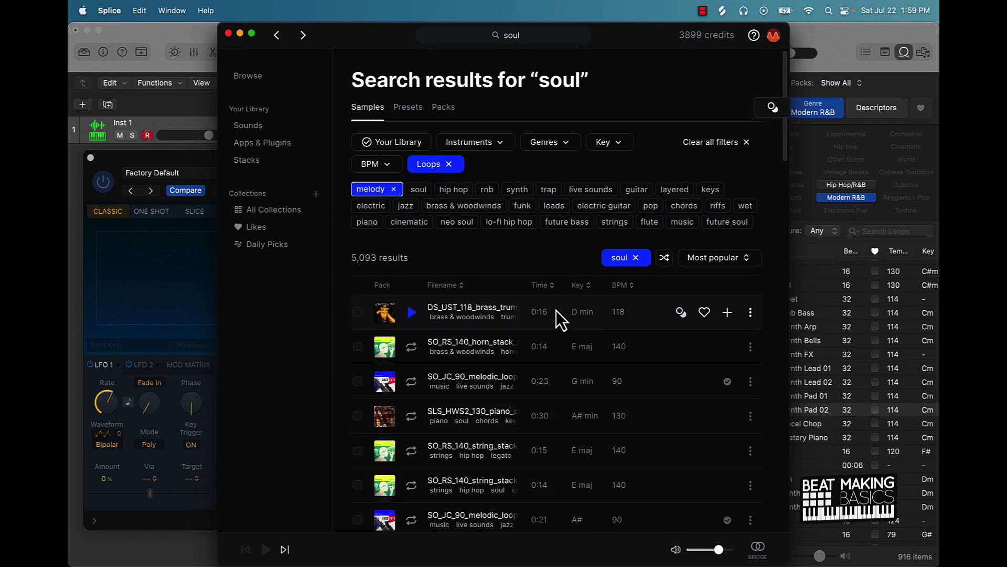
# Preview the 115, 140 and 90 BPM loops, then add SO_JC_90_melodic_loop_aluminum_Bb.wav
pyautogui.scroll(-7, 556, 310)
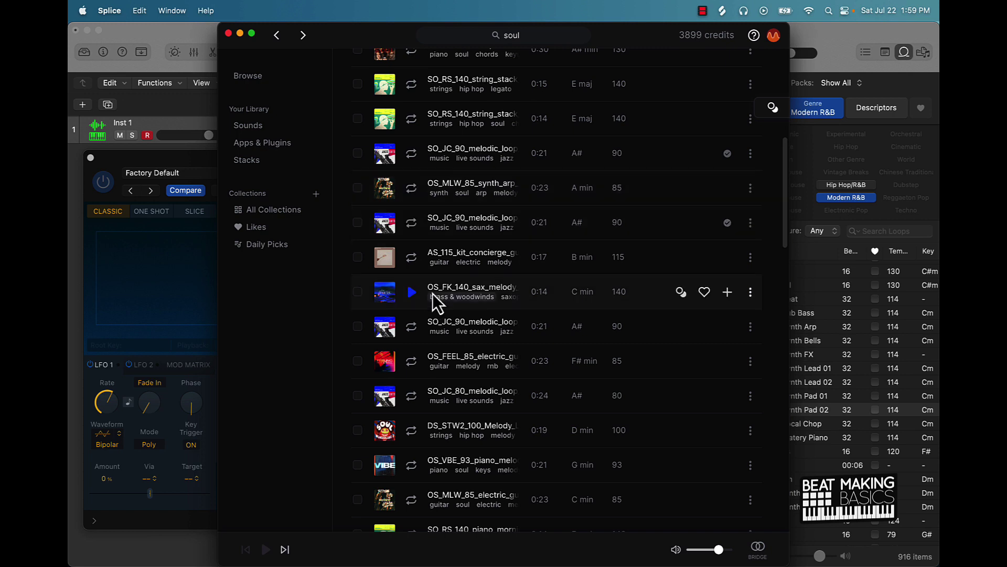
pyautogui.click(412, 257)
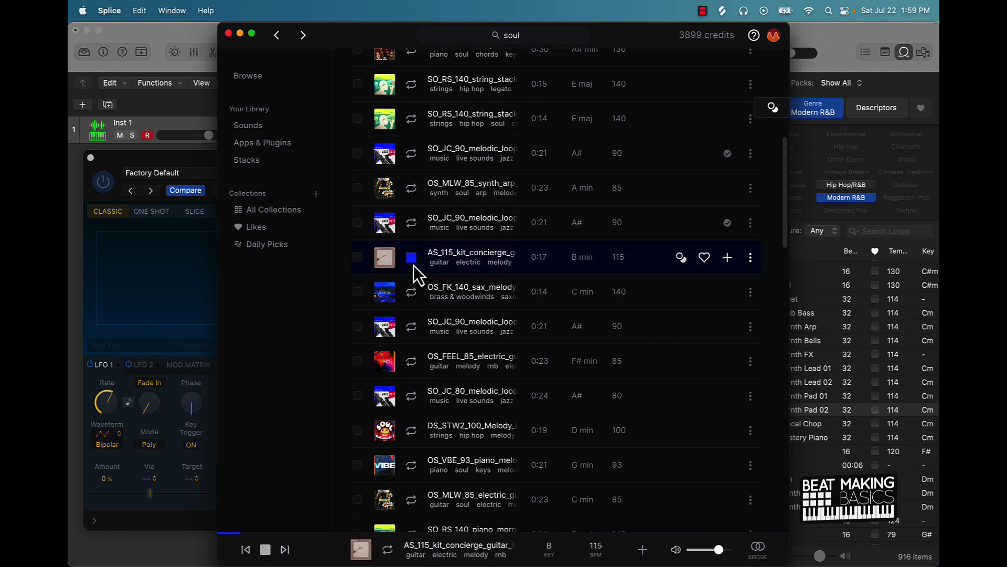
pyautogui.click(412, 292)
pyautogui.click(412, 326)
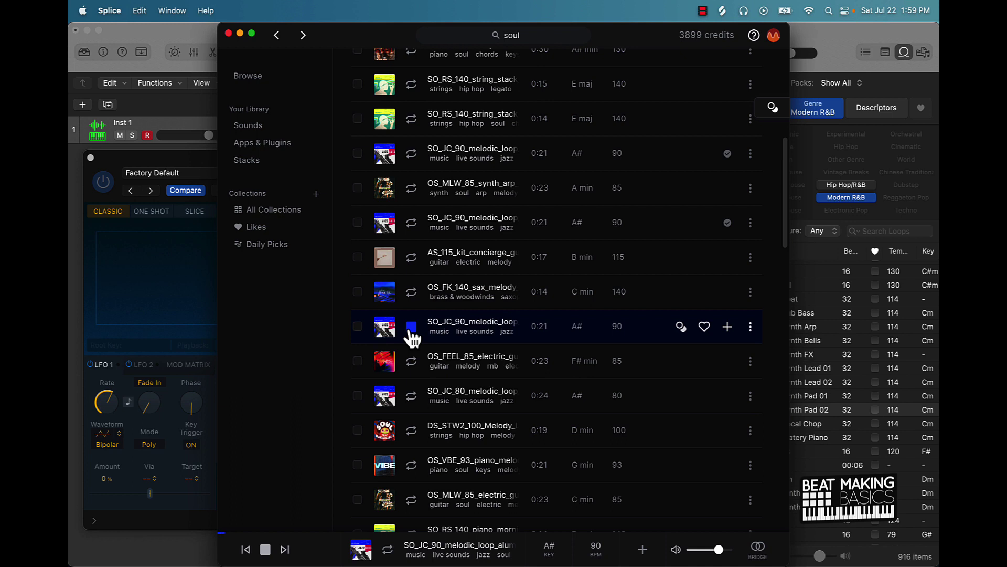
pyautogui.moveTo(360, 32); pyautogui.dragTo(495, 32)
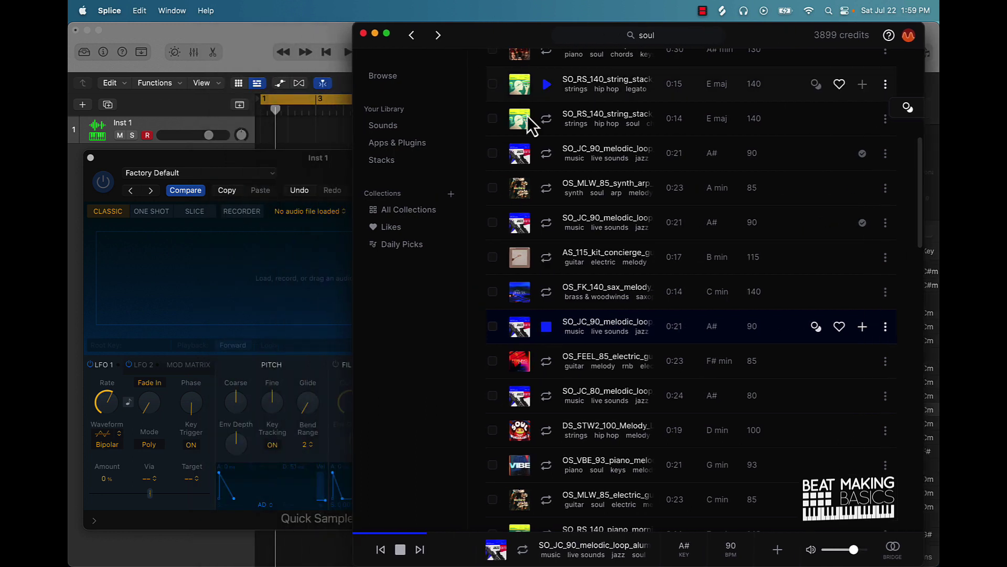
pyautogui.click(546, 327)
pyautogui.click(863, 326)
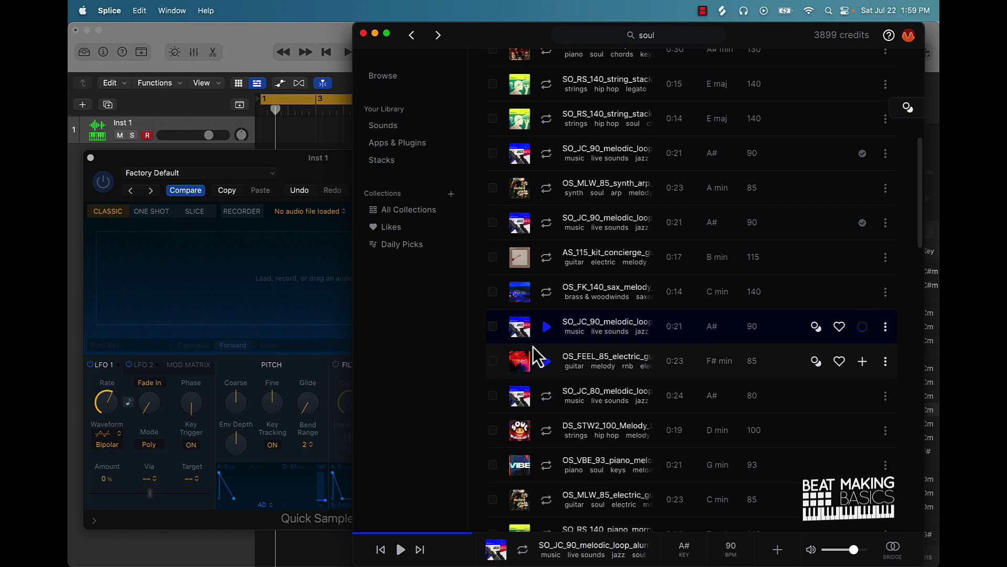
# Drop the aluminum melodic loop onto Quick Sampler and switch it to Slice mode, Manual slicing
pyautogui.moveTo(593, 339); pyautogui.dragTo(256, 272)
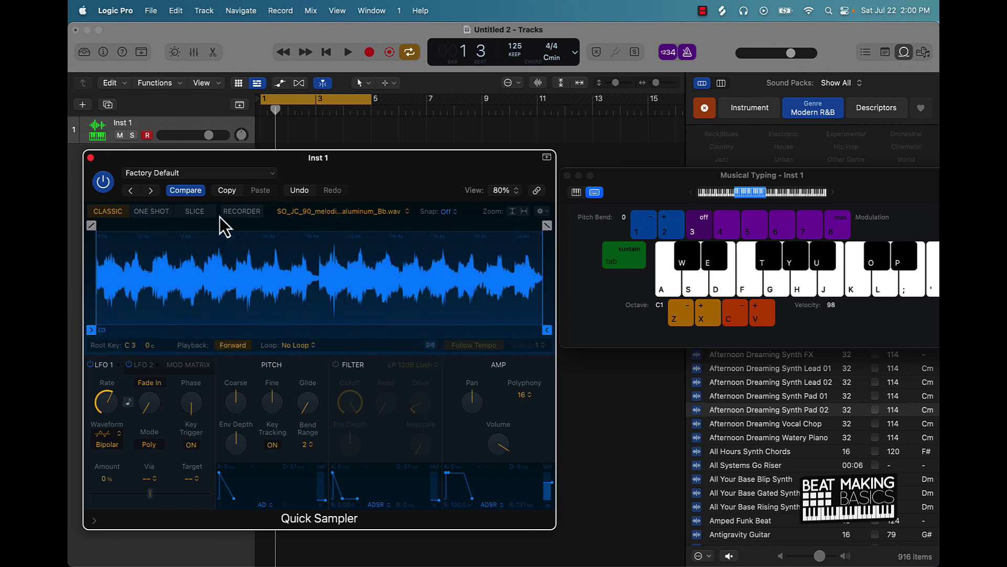
pyautogui.click(195, 211)
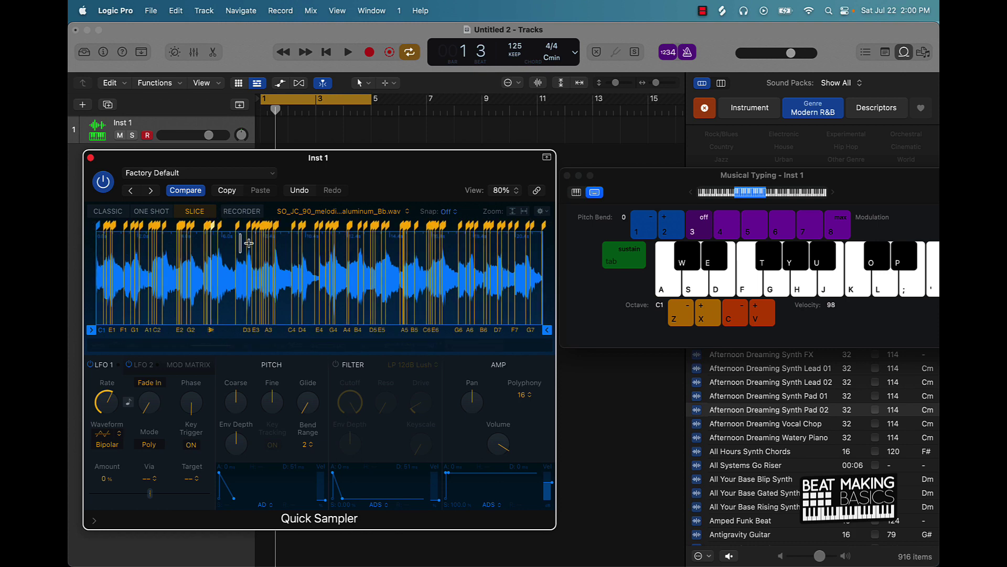
pyautogui.click(137, 348)
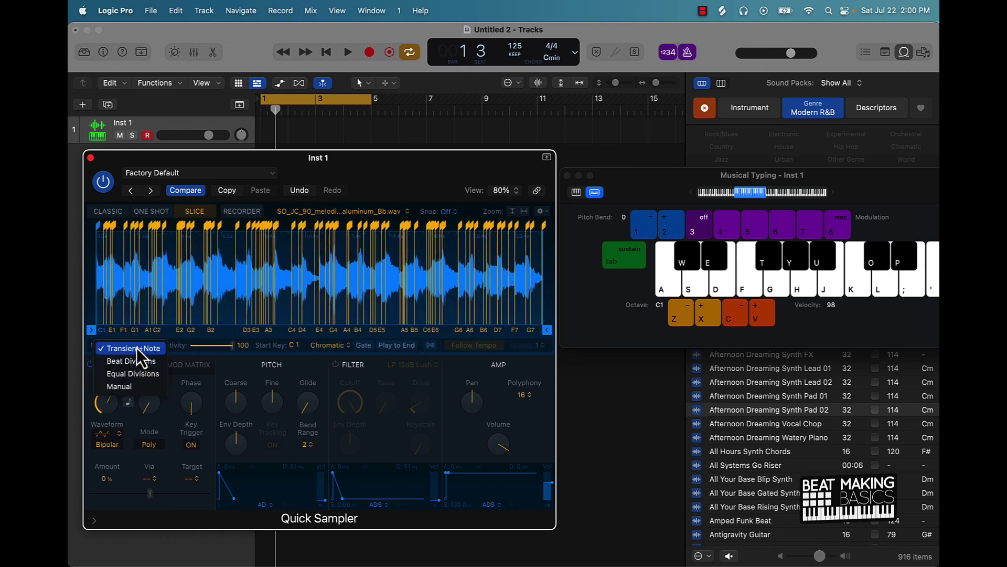
pyautogui.click(135, 387)
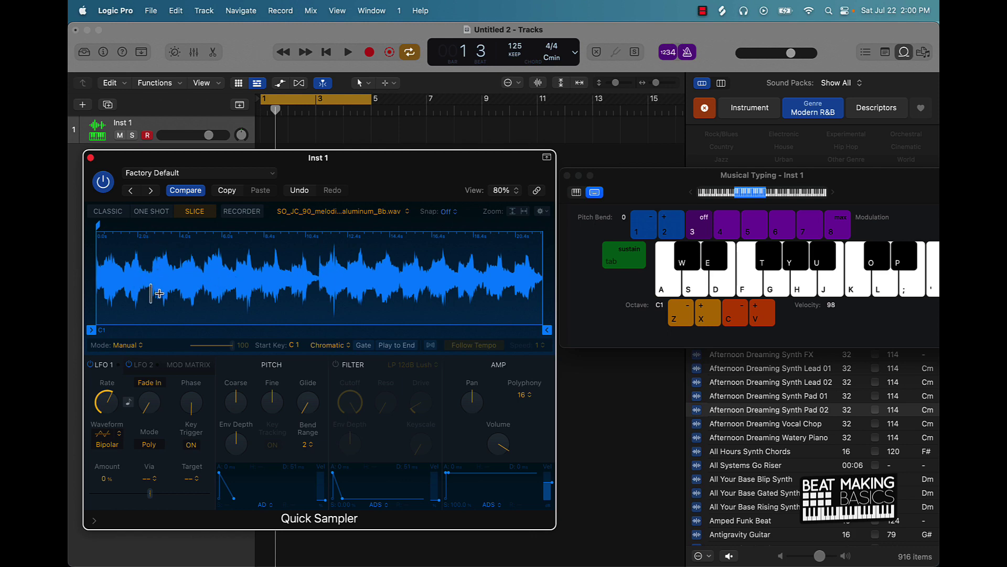
# Place slice points at about 2.6, 5.1, 9.3, 13.3 and 17.3 seconds, fine-tuning the C#1 marker
pyautogui.click(159, 276)
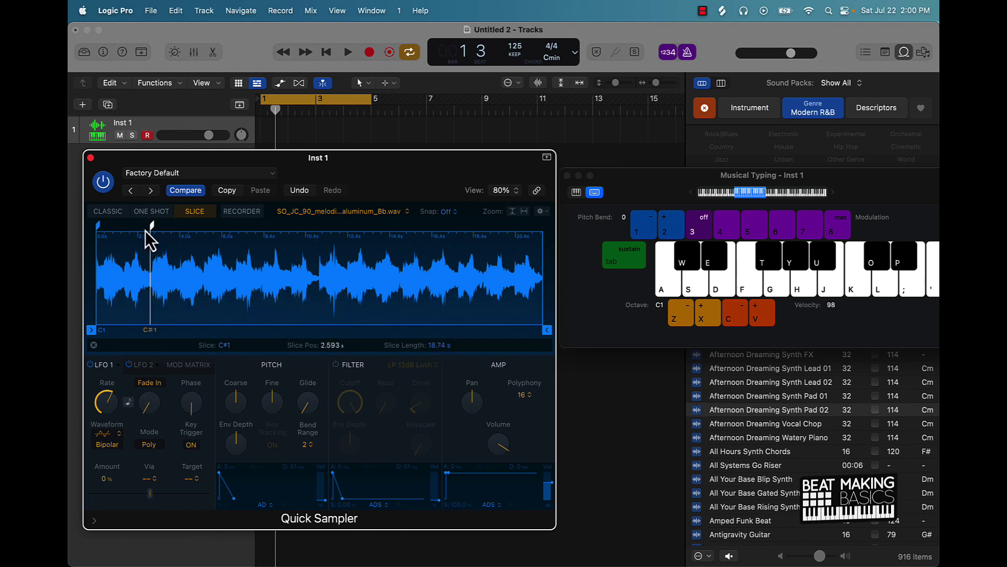
pyautogui.moveTo(152, 224)
pyautogui.mouseDown()
pyautogui.moveTo(288, 251)
pyautogui.moveTo(152, 302)
pyautogui.mouseUp()
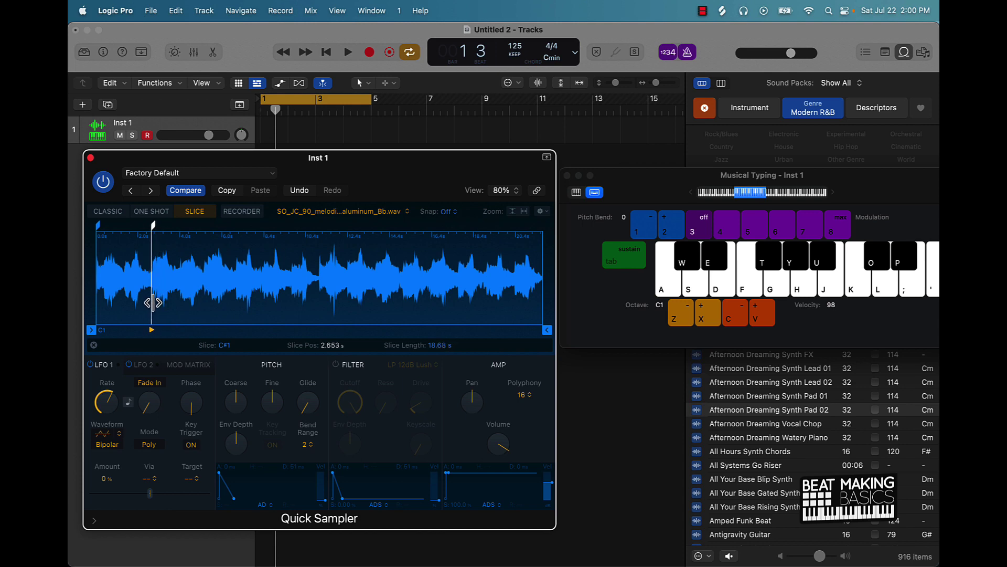
pyautogui.click(212, 281)
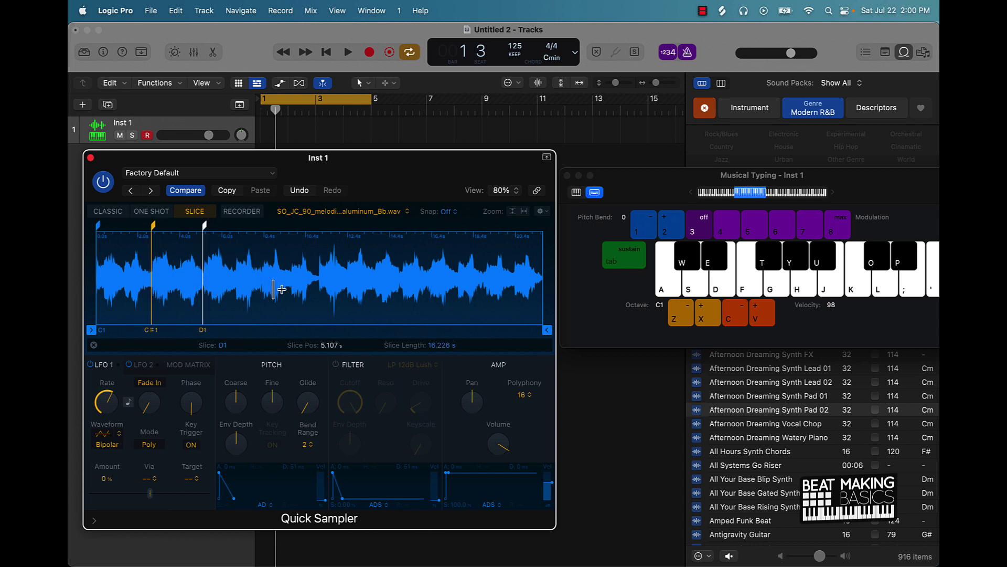
pyautogui.click(299, 280)
pyautogui.click(384, 278)
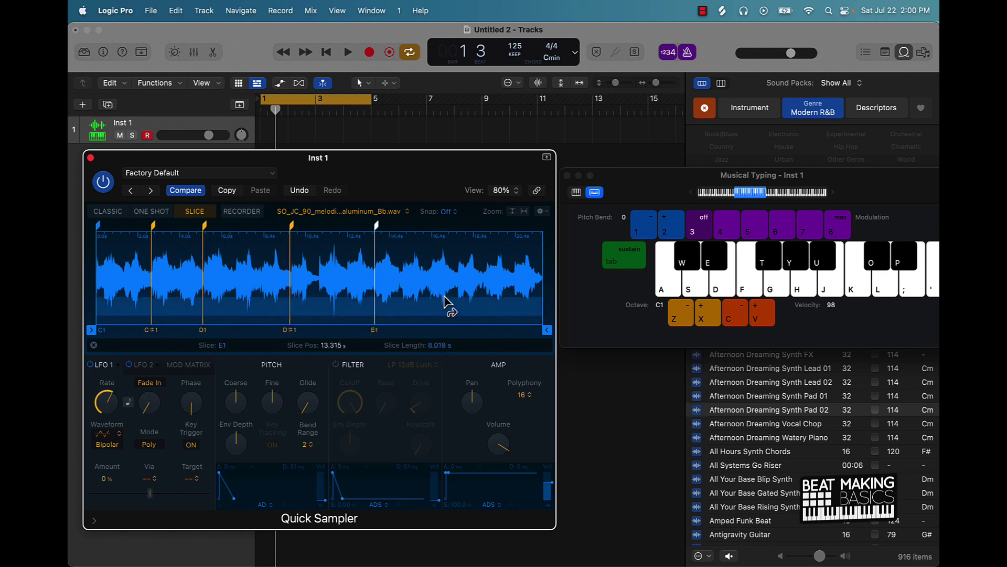
pyautogui.click(466, 283)
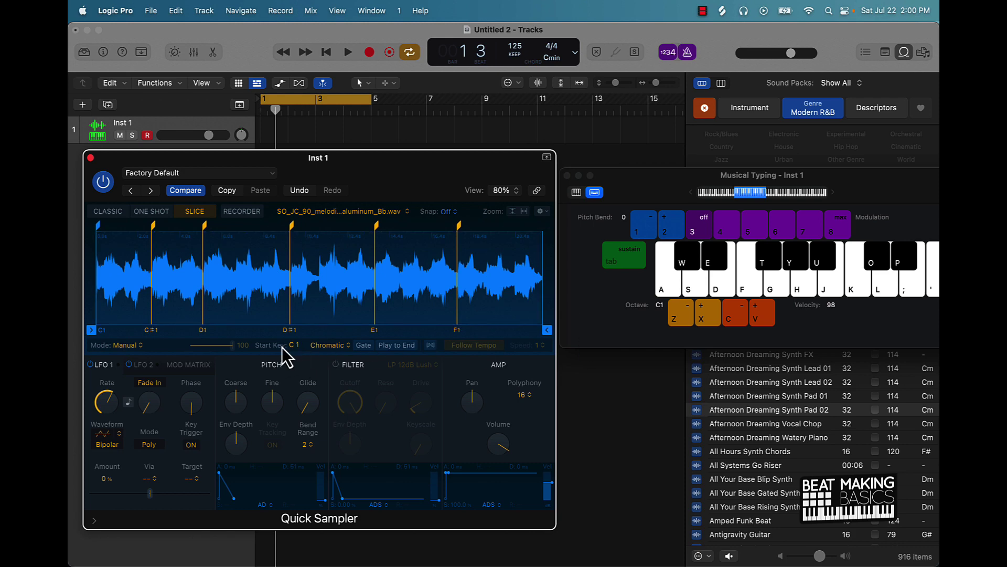
# Map the six slices to white keys only (C1–A1) and audition the C1, D1 and E1 slices
pyautogui.click(328, 345)
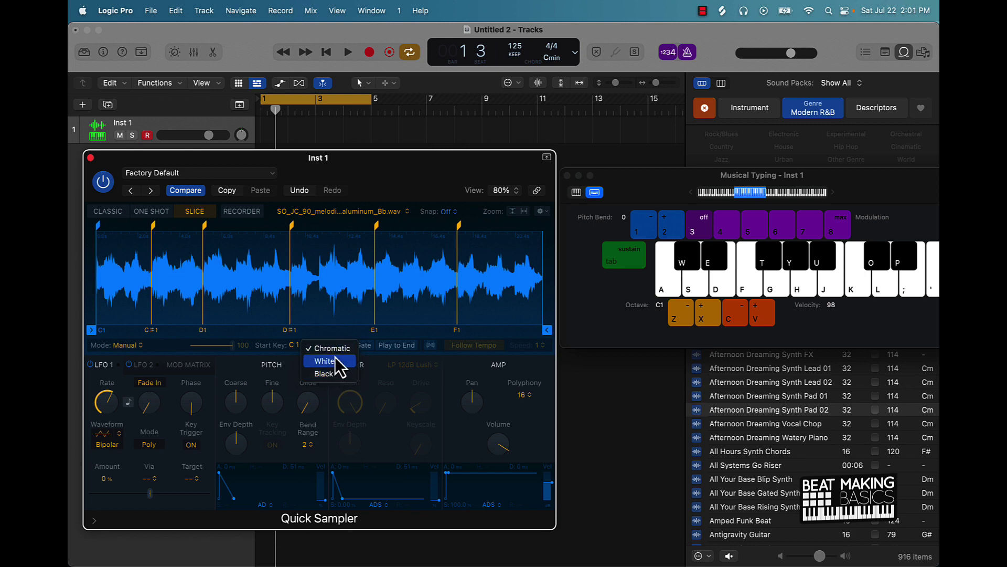
pyautogui.click(330, 361)
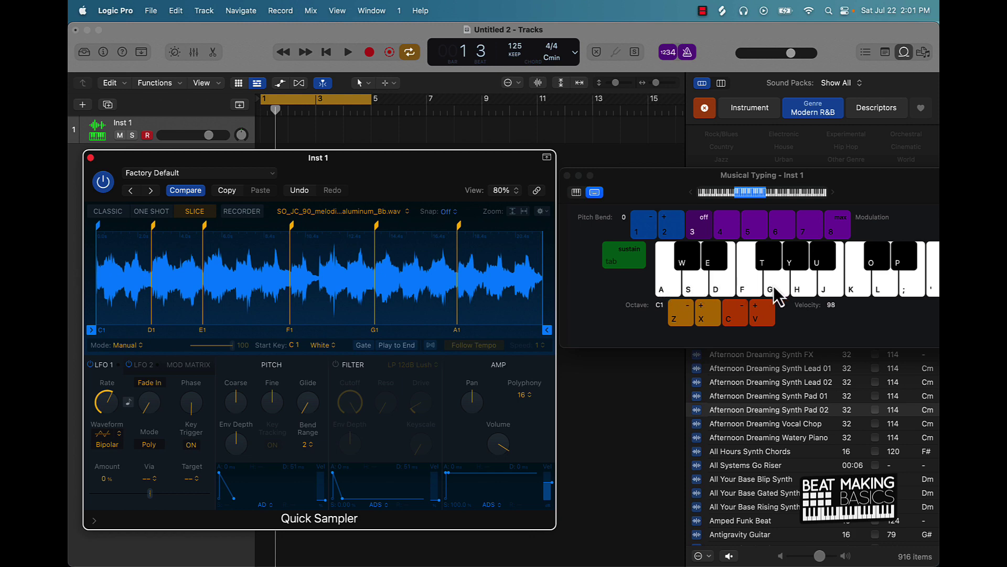
pyautogui.click(667, 294)
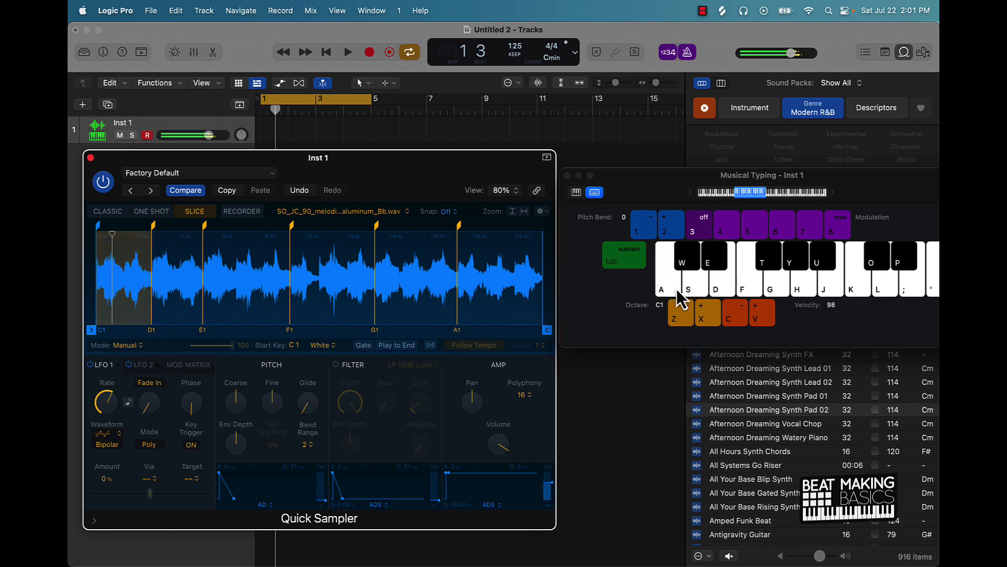
pyautogui.click(700, 286)
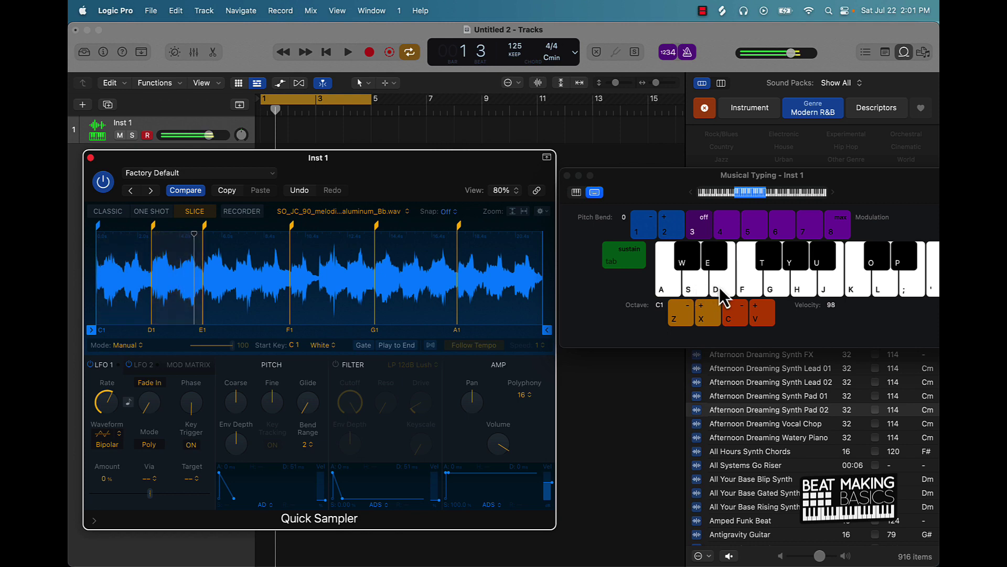
pyautogui.click(720, 293)
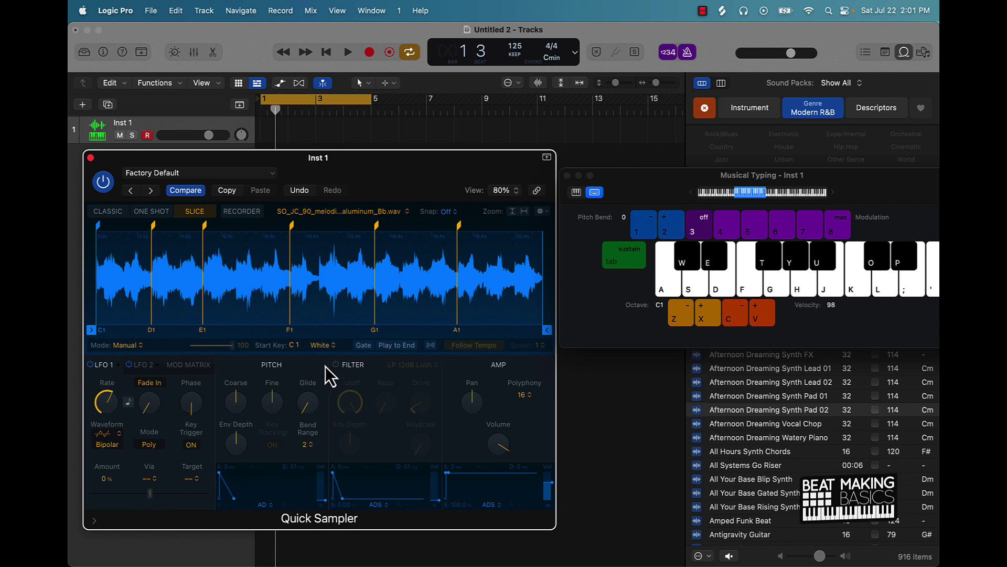
pyautogui.click(363, 345)
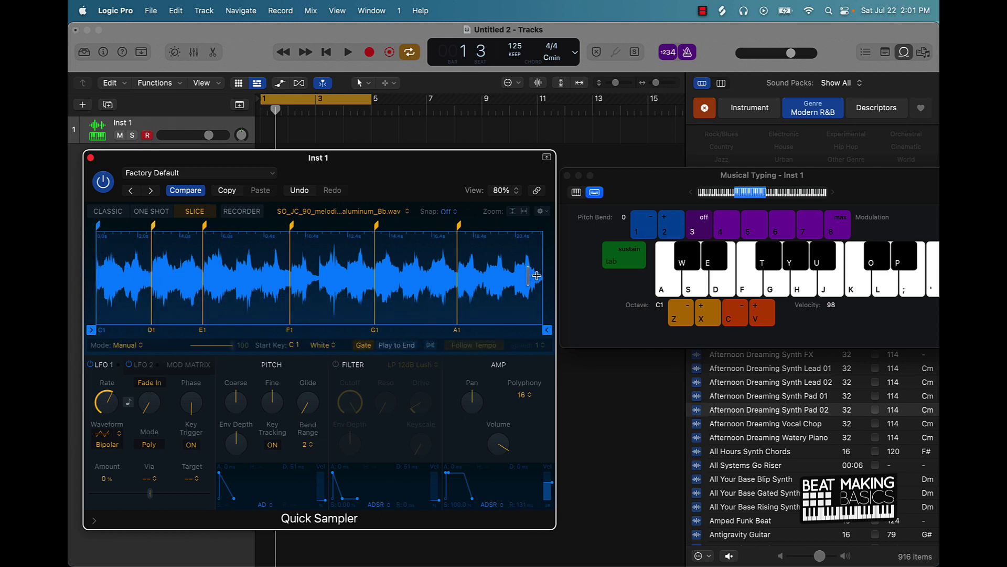
pyautogui.click(659, 288)
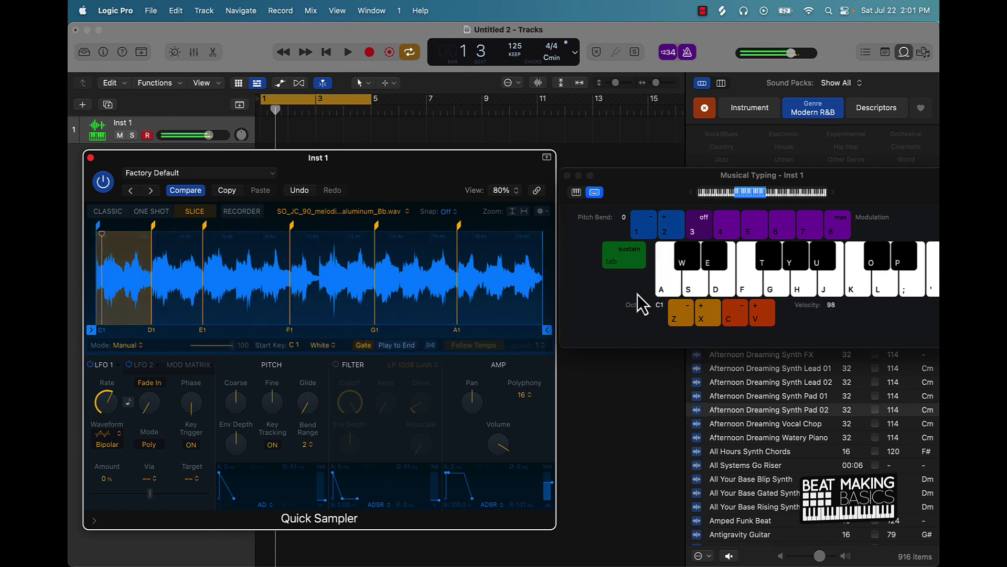
pyautogui.click(676, 297)
pyautogui.click(677, 297)
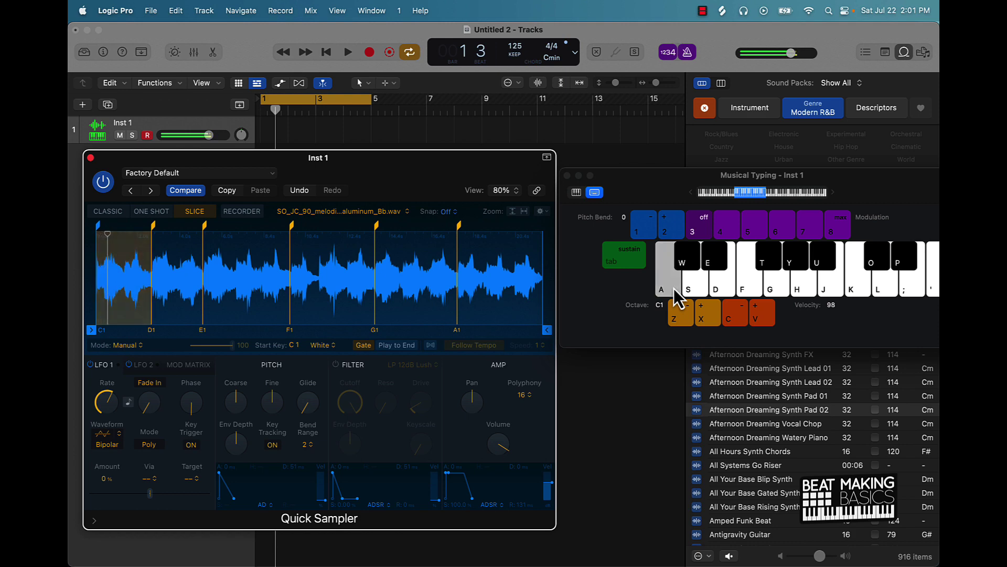
pyautogui.click(692, 289)
pyautogui.click(692, 289)
pyautogui.click(741, 290)
pyautogui.click(741, 289)
pyautogui.click(741, 290)
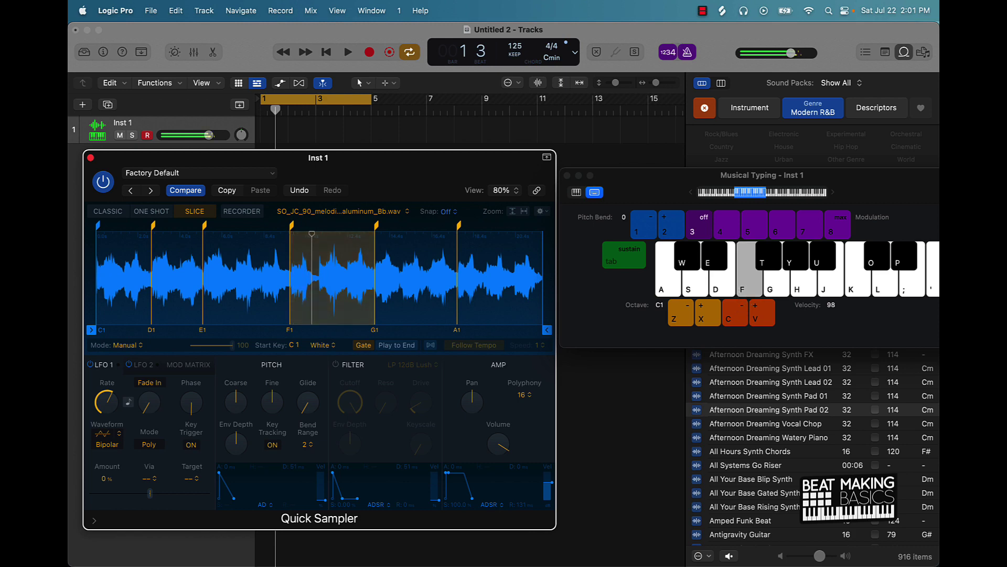
pyautogui.click(779, 294)
pyautogui.click(781, 299)
pyautogui.click(780, 299)
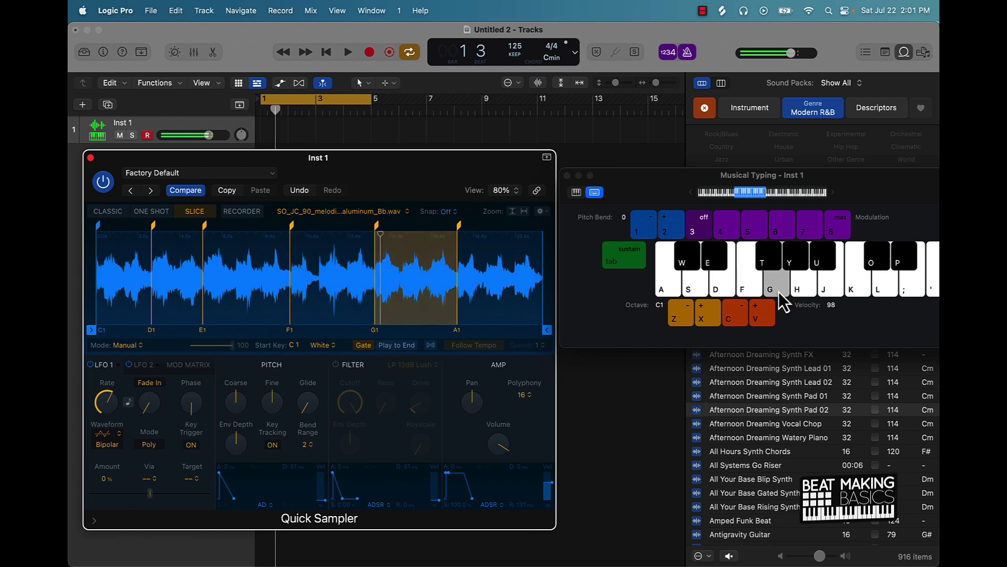
pyautogui.click(745, 292)
pyautogui.click(678, 290)
pyautogui.click(678, 289)
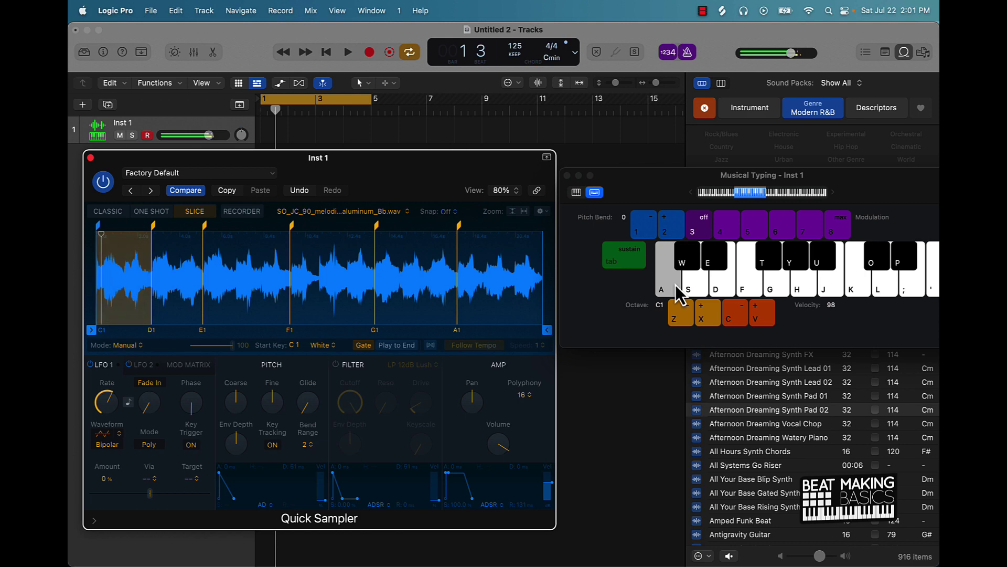
pyautogui.click(685, 290)
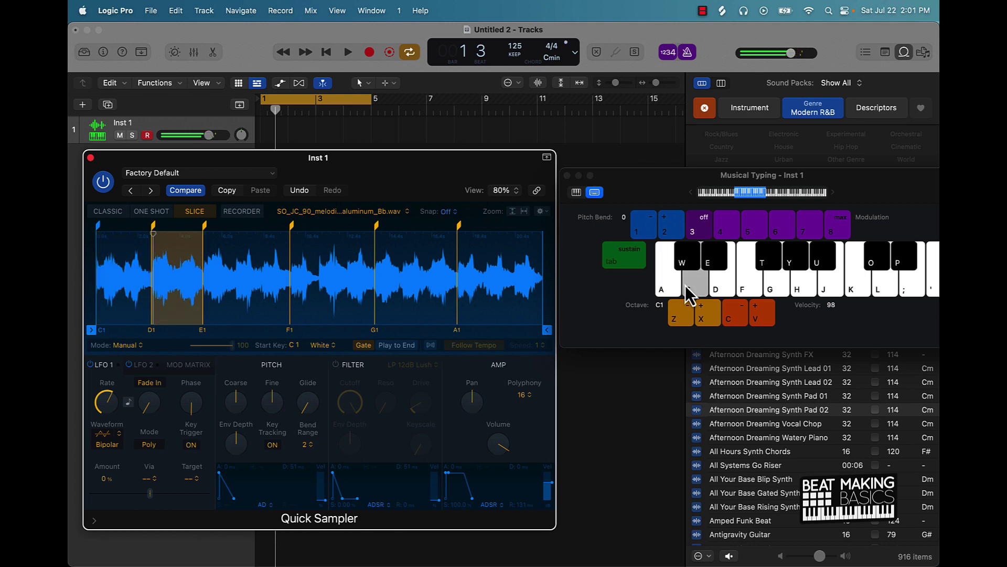
pyautogui.click(688, 293)
pyautogui.click(689, 293)
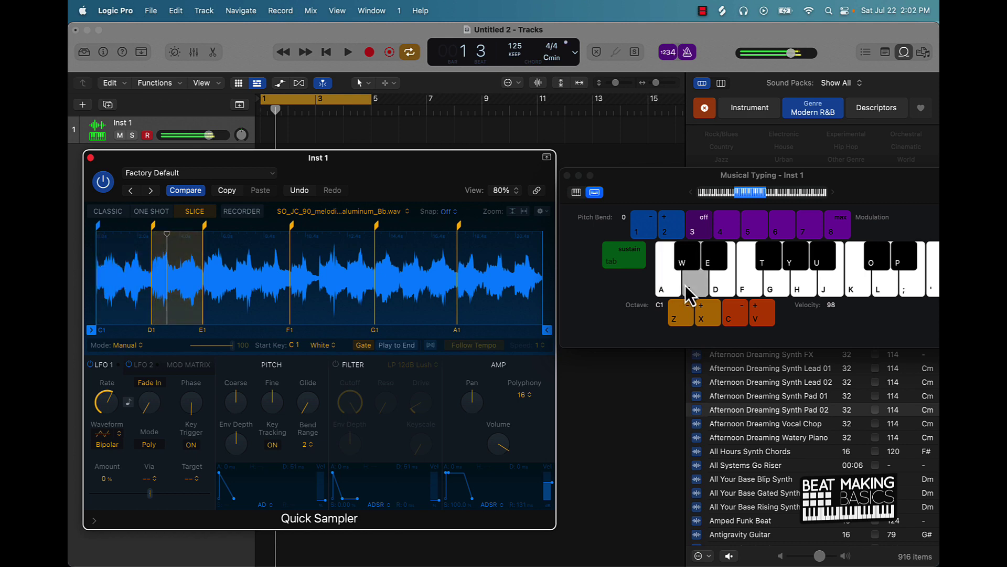
pyautogui.click(395, 346)
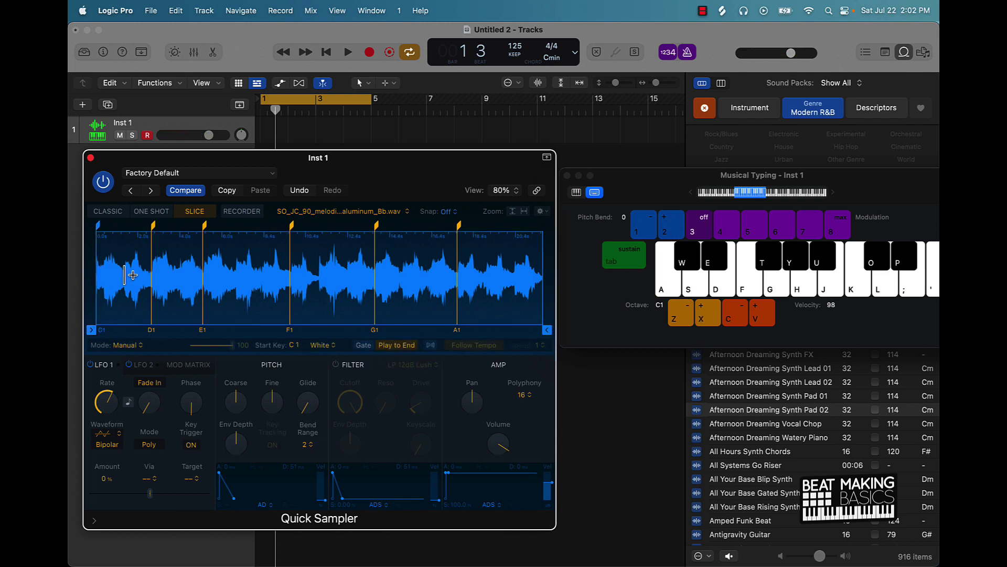
pyautogui.click(665, 288)
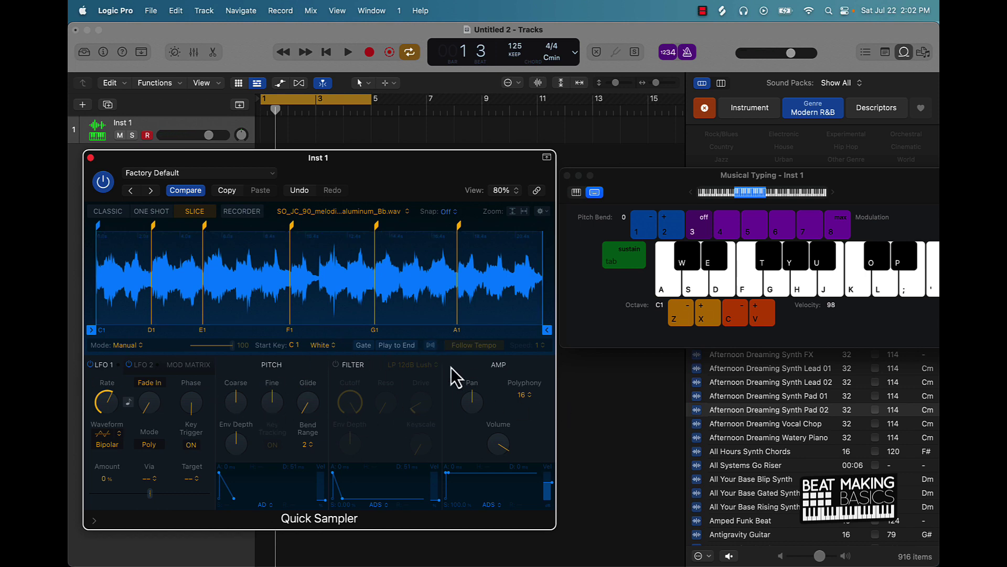
# Turn on the filter with drive 24.3%, keyscale 28.4% and envelope depth +51.9%
pyautogui.click(335, 364)
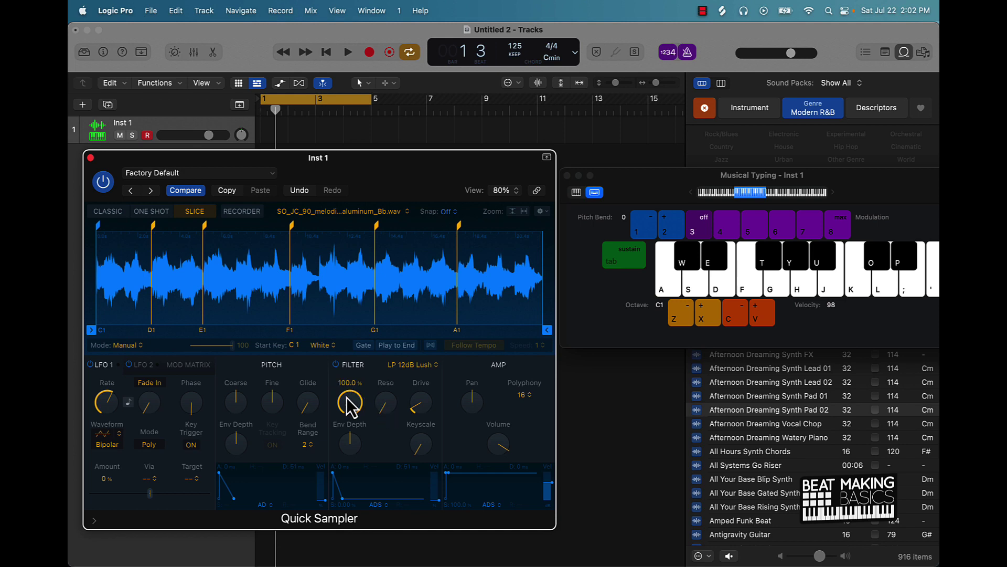
pyautogui.click(662, 286)
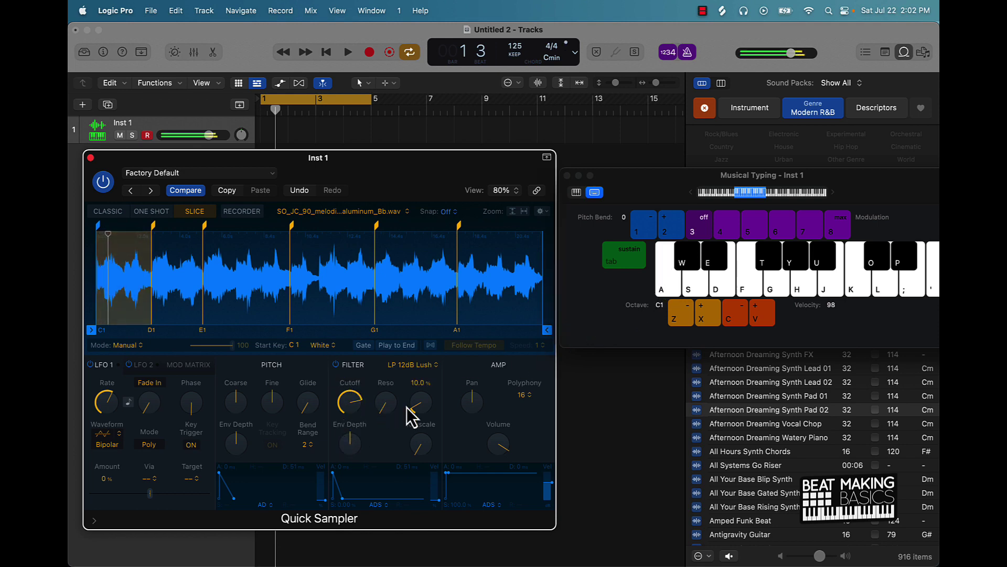
pyautogui.moveTo(423, 411); pyautogui.dragTo(423, 392)
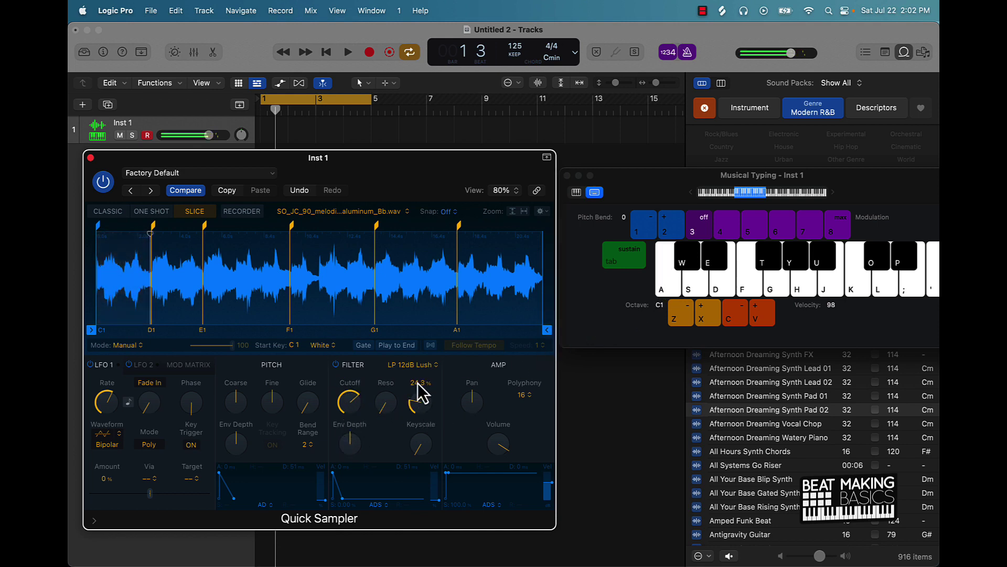
pyautogui.click(667, 275)
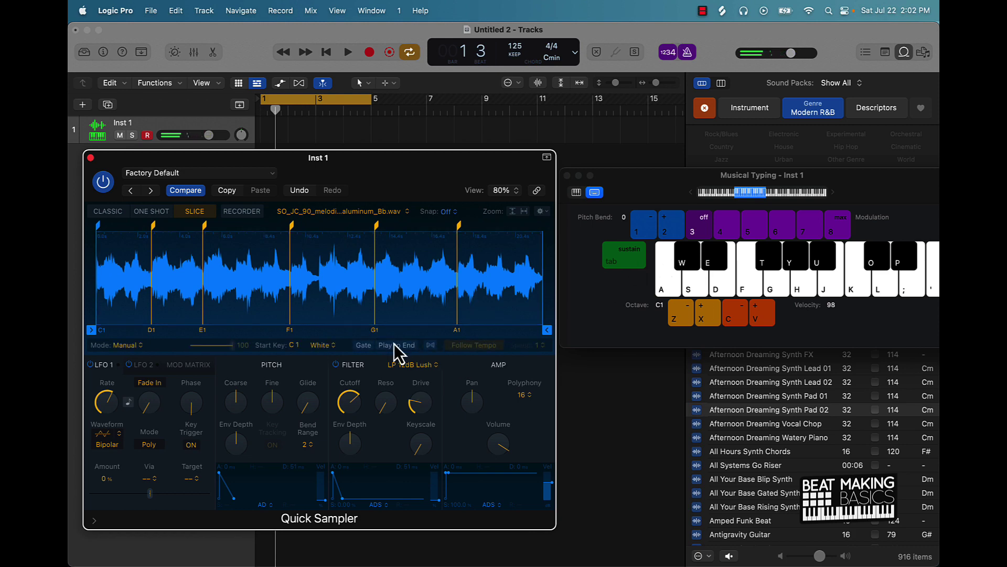
pyautogui.click(664, 283)
pyautogui.moveTo(415, 452)
pyautogui.moveTo(415, 452); pyautogui.dragTo(420, 415)
pyautogui.moveTo(353, 443); pyautogui.dragTo(362, 404)
# Set the filter type to LP 6dB Lush and detune the slices slightly flat
pyautogui.moveTo(386, 405)
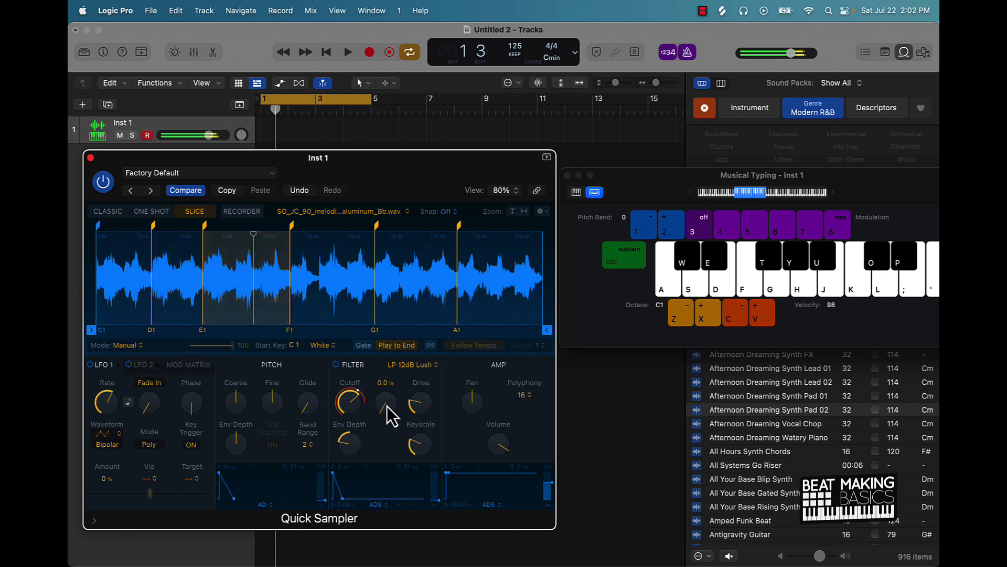
pyautogui.click(428, 365)
pyautogui.click(426, 356)
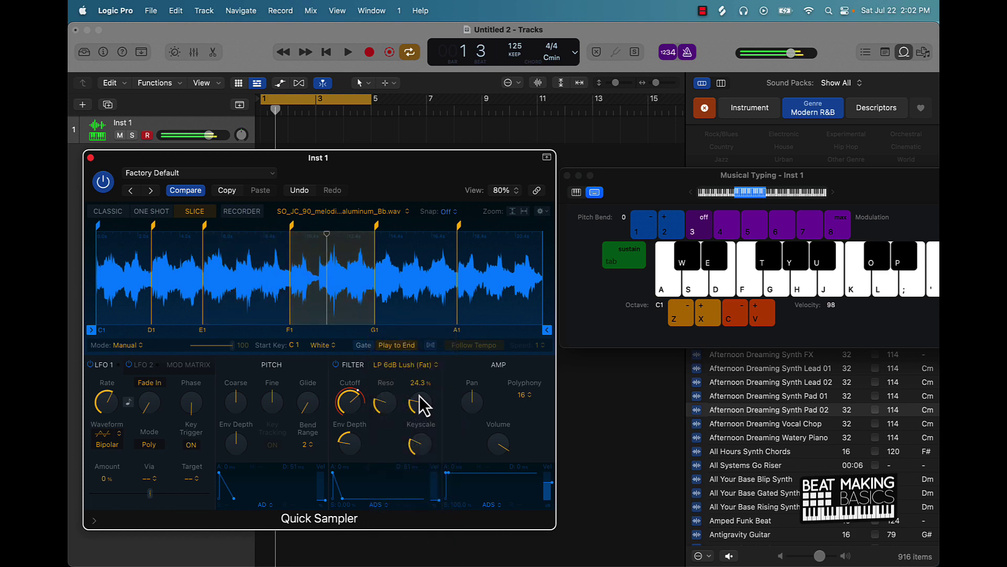
pyautogui.click(418, 366)
pyautogui.click(412, 356)
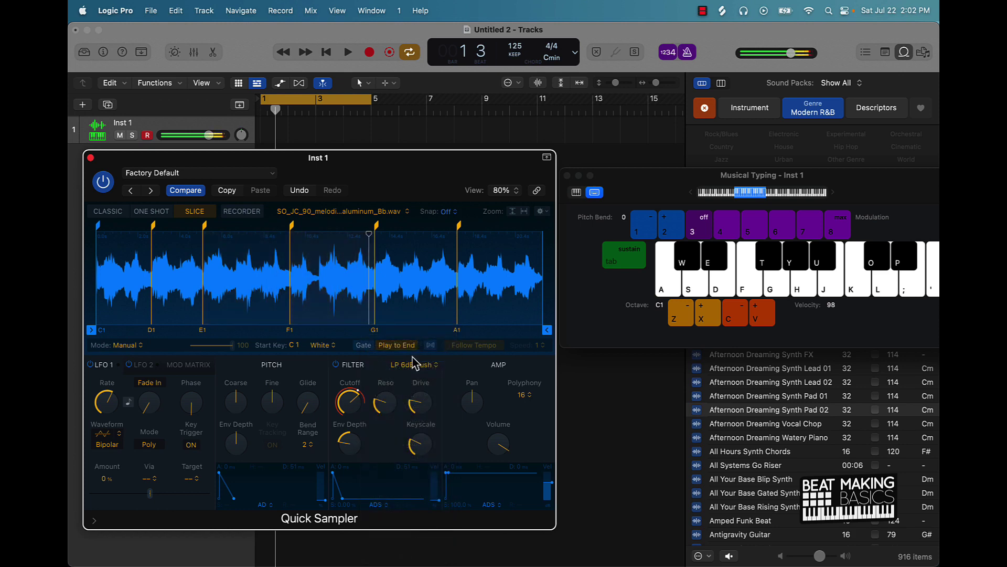
pyautogui.press('g')
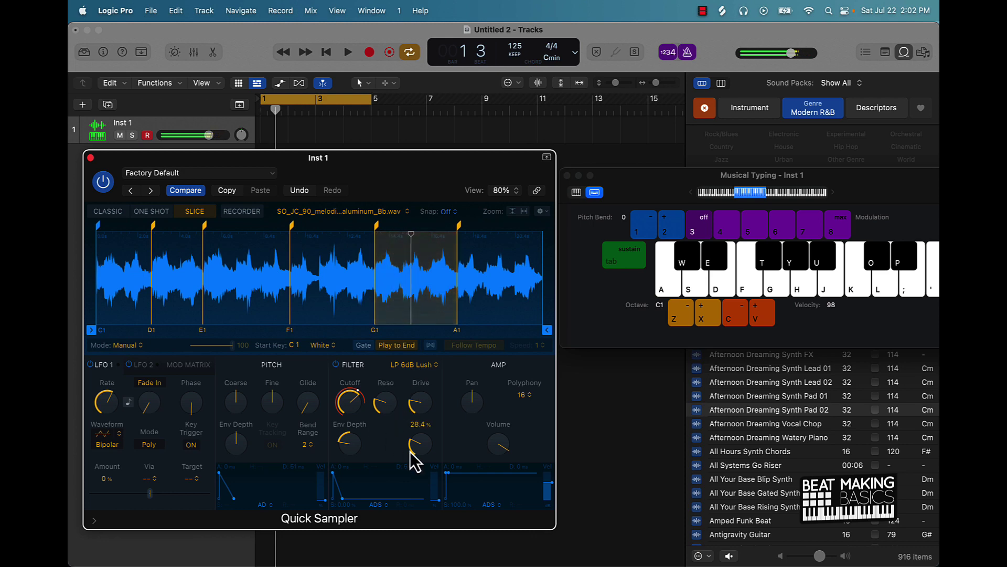
pyautogui.moveTo(276, 403); pyautogui.dragTo(273, 407)
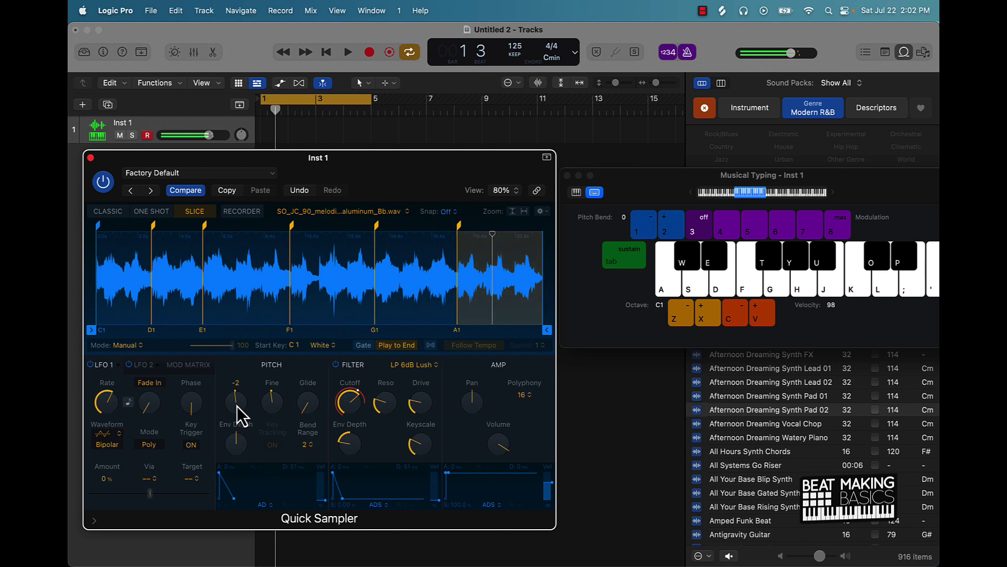
# Make the pitch envelope bend downward, then raise LFO 1 phase and fade-in, checking the Mod Matrix
pyautogui.moveTo(239, 441); pyautogui.dragTo(226, 482)
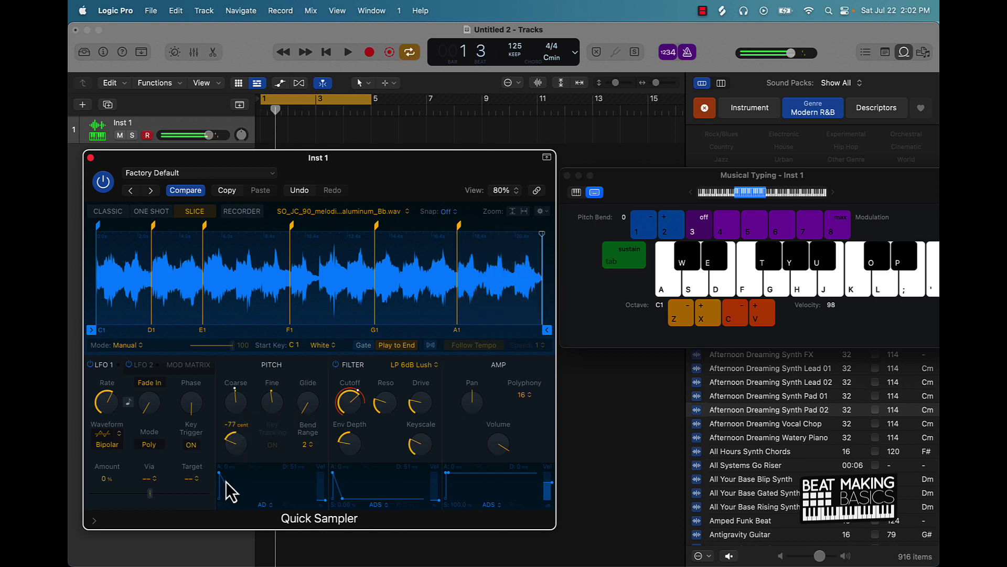
pyautogui.click(674, 289)
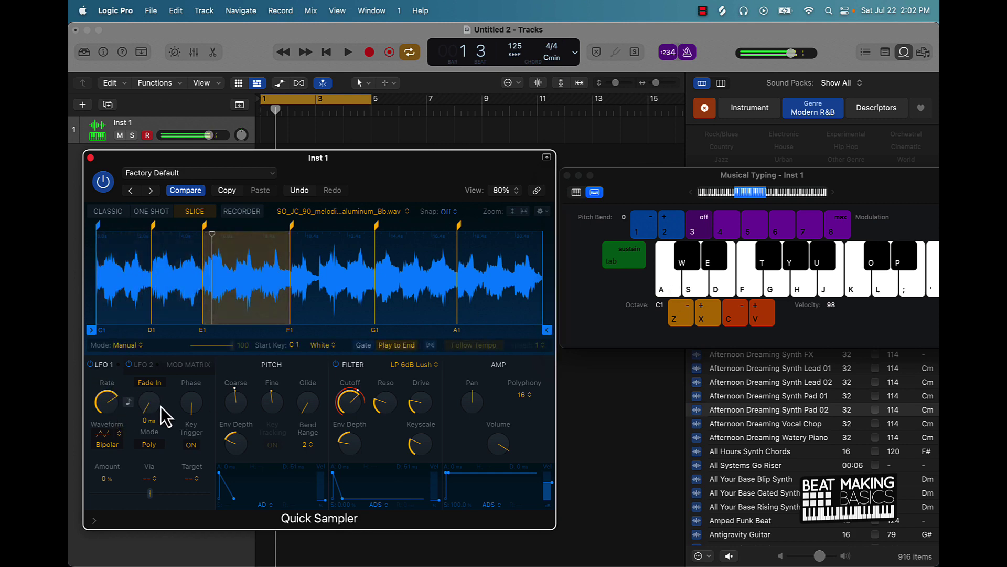
pyautogui.moveTo(193, 416); pyautogui.dragTo(189, 371)
pyautogui.moveTo(151, 408); pyautogui.dragTo(149, 372)
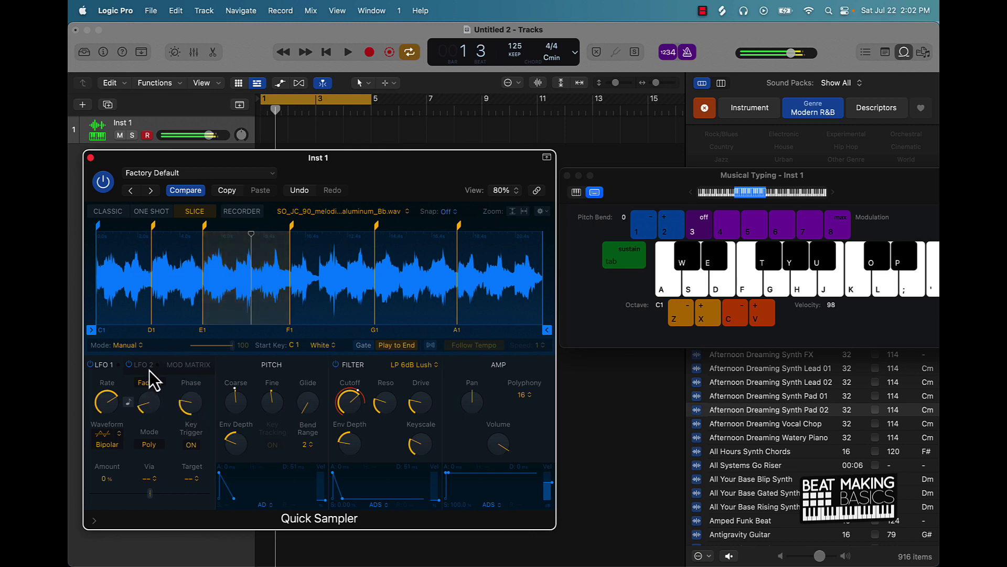
pyautogui.click(170, 366)
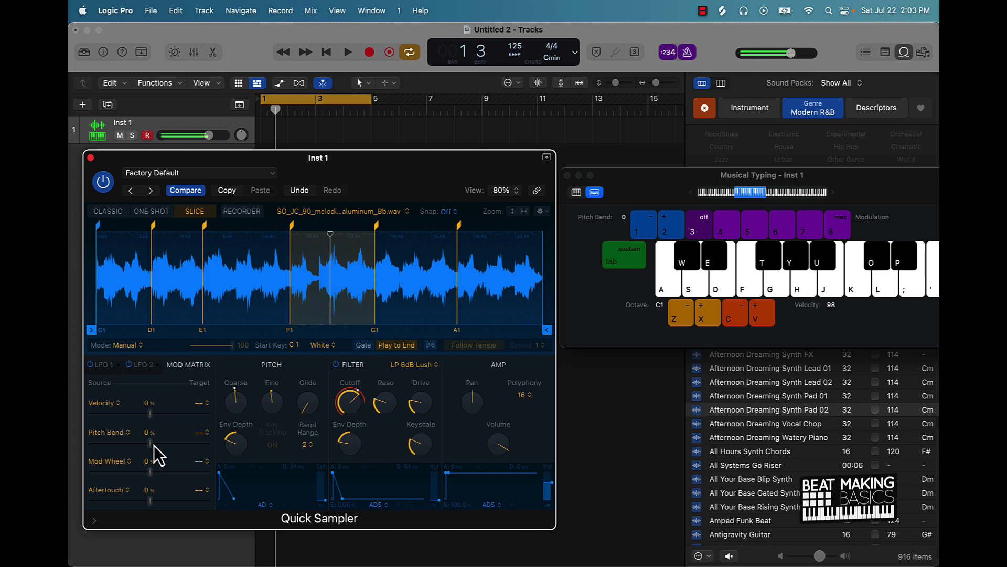
pyautogui.click(98, 365)
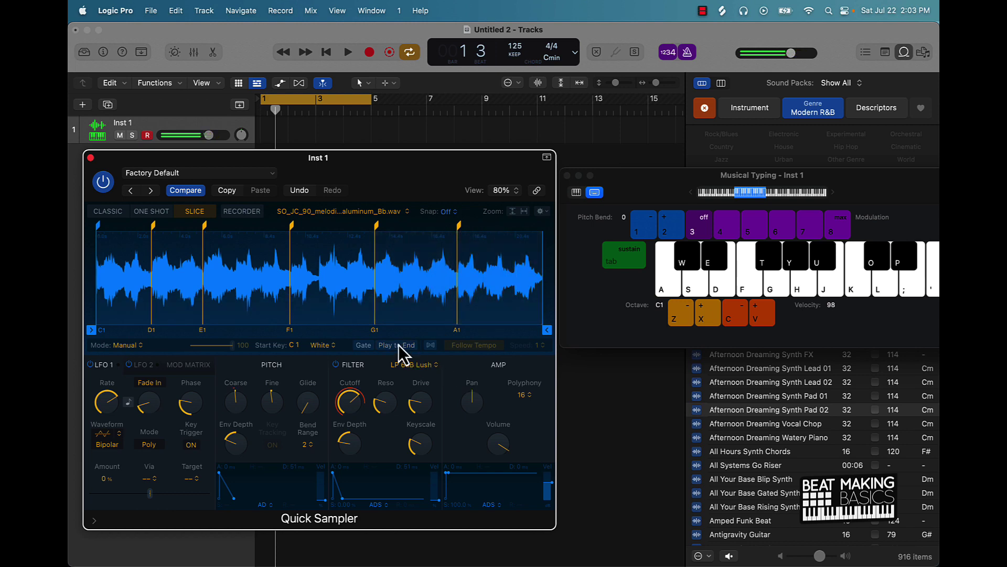
# Recall Quick Sampler's default settings and move the Musical Typing window up and left
pyautogui.click(184, 176)
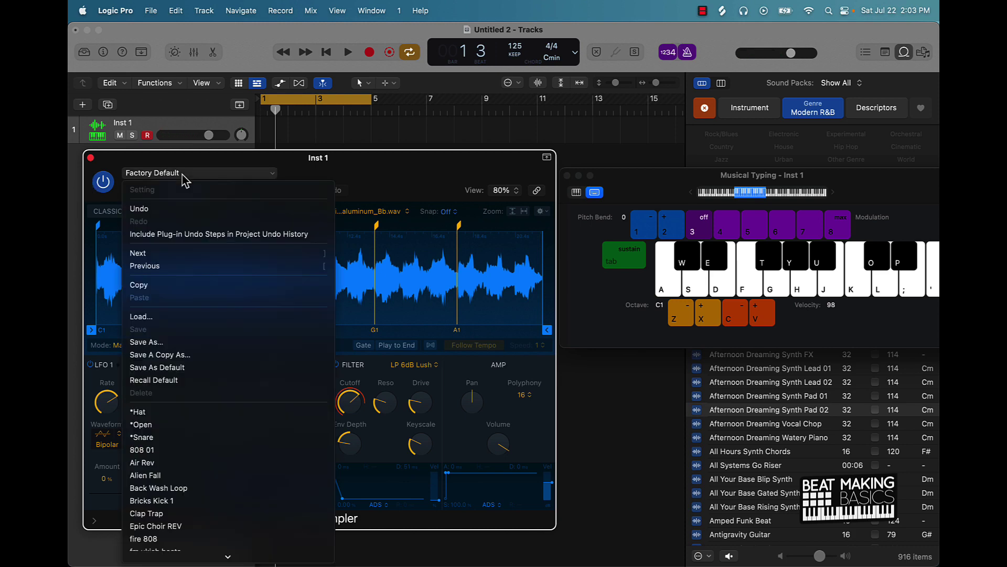
pyautogui.click(158, 381)
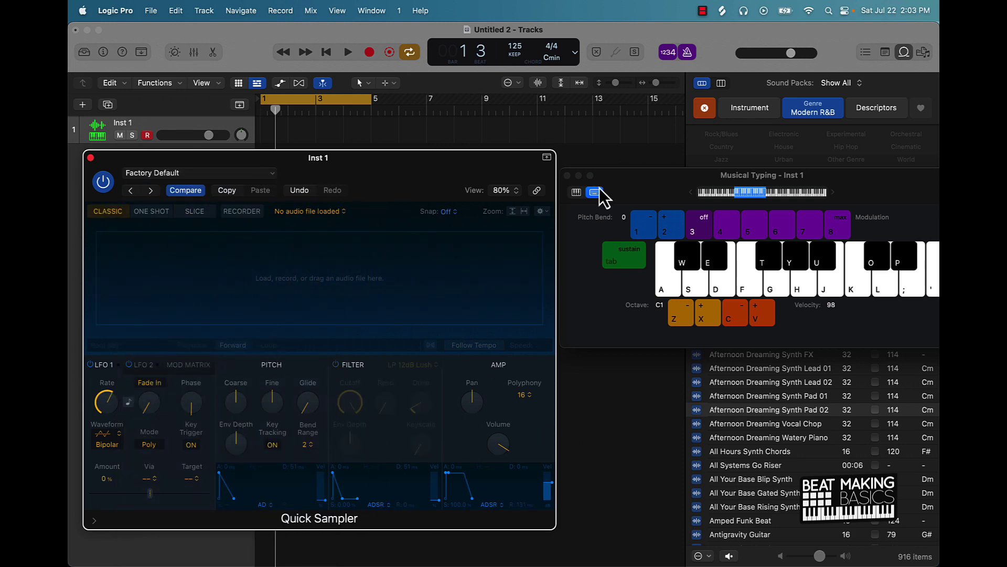
pyautogui.moveTo(575, 174); pyautogui.dragTo(252, 109)
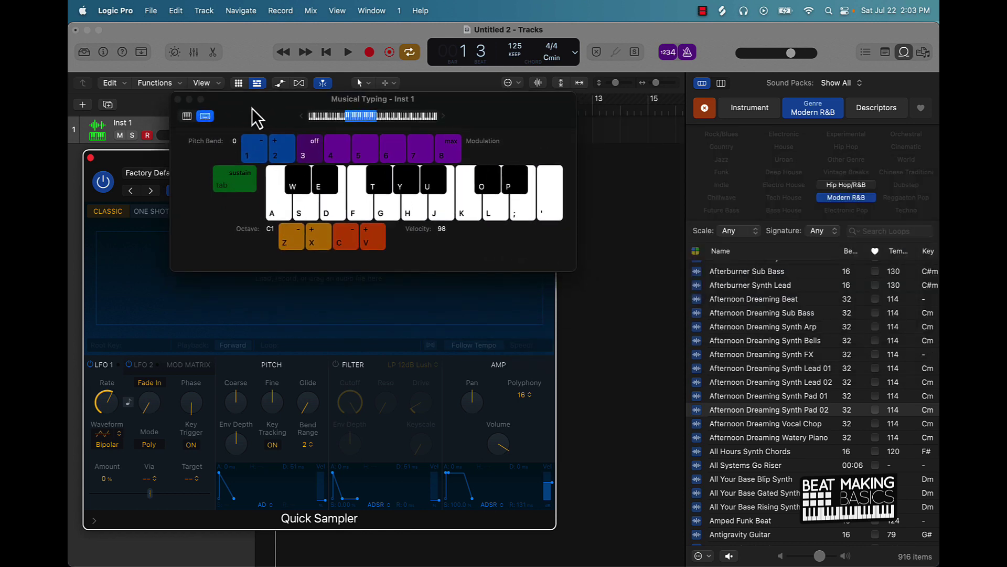
# Search the Loop Browser for 'beat' and preview Lazy Sunday Beat, moving Musical Typing off the sampler
pyautogui.click(822, 112)
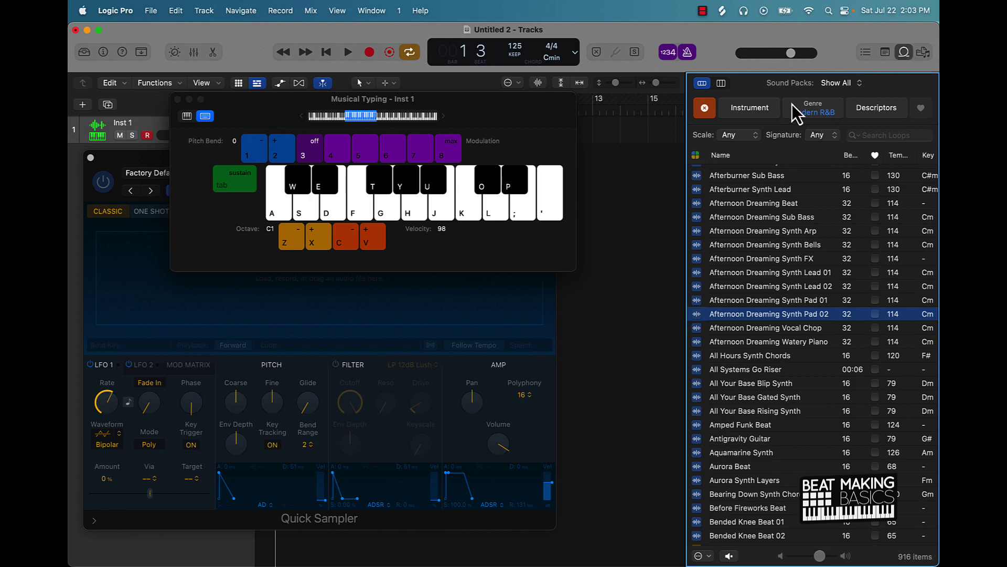
pyautogui.click(758, 113)
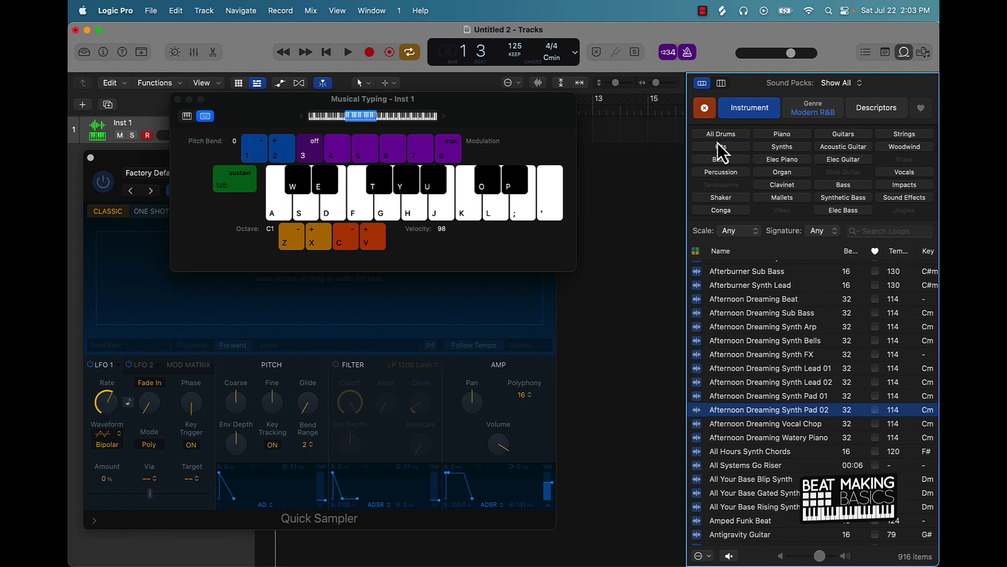
pyautogui.click(869, 232)
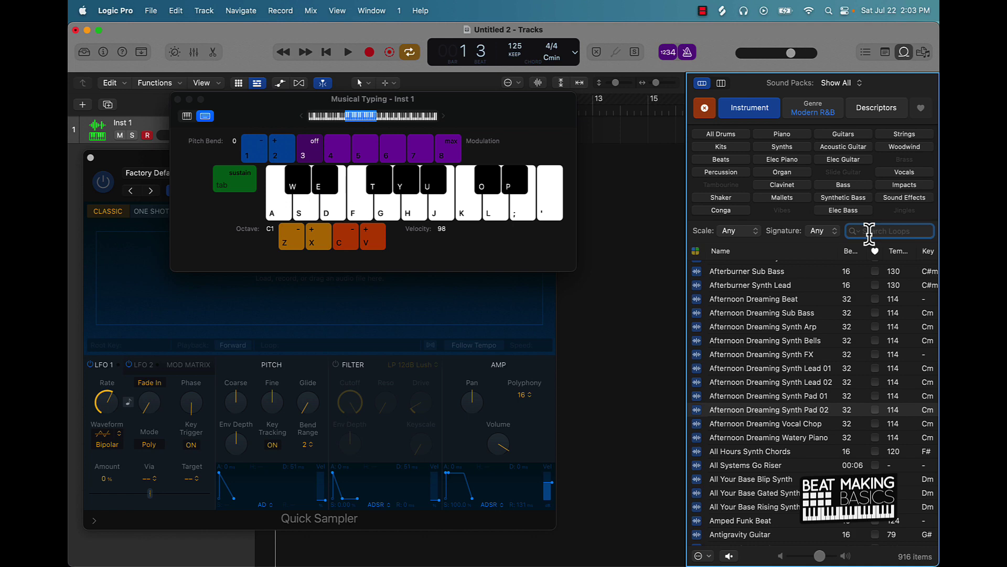
pyautogui.write('beat')
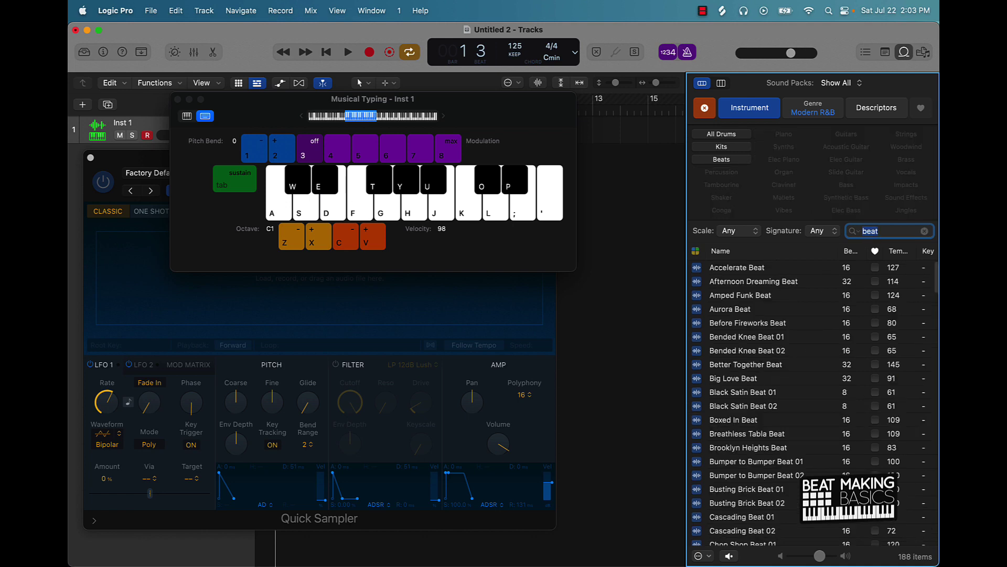
pyautogui.scroll(-15, 752, 483)
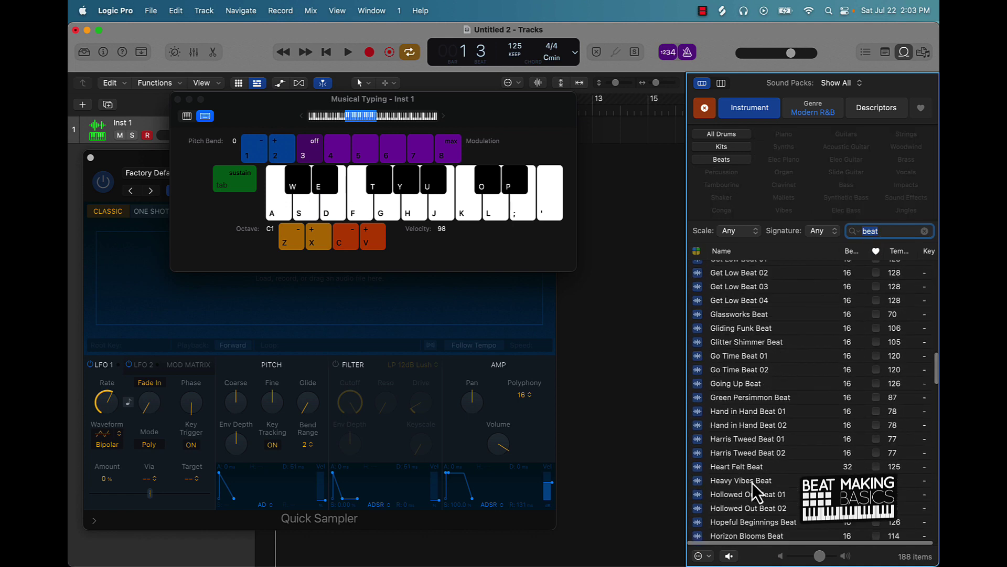
pyautogui.click(743, 387)
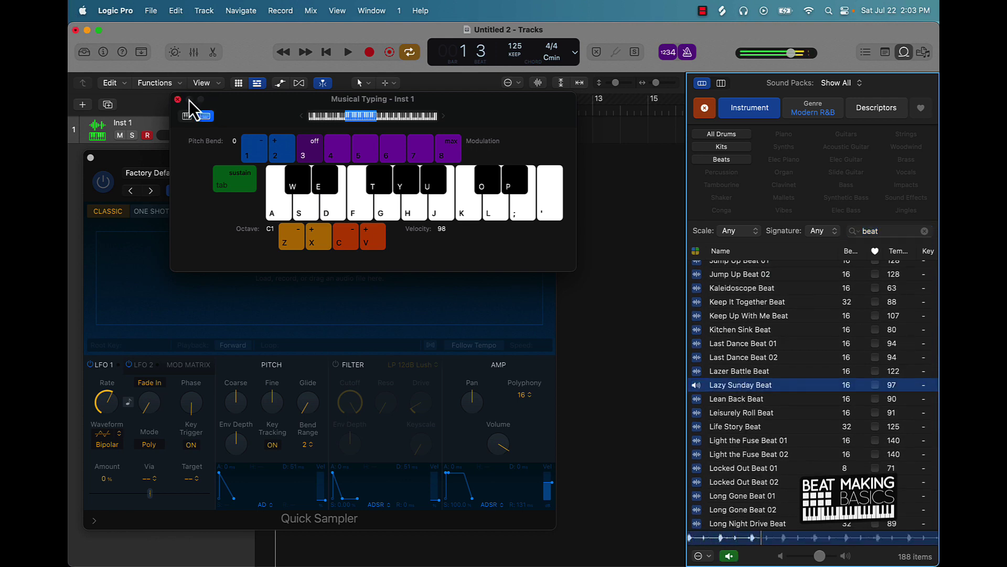
pyautogui.moveTo(221, 103); pyautogui.dragTo(410, 15)
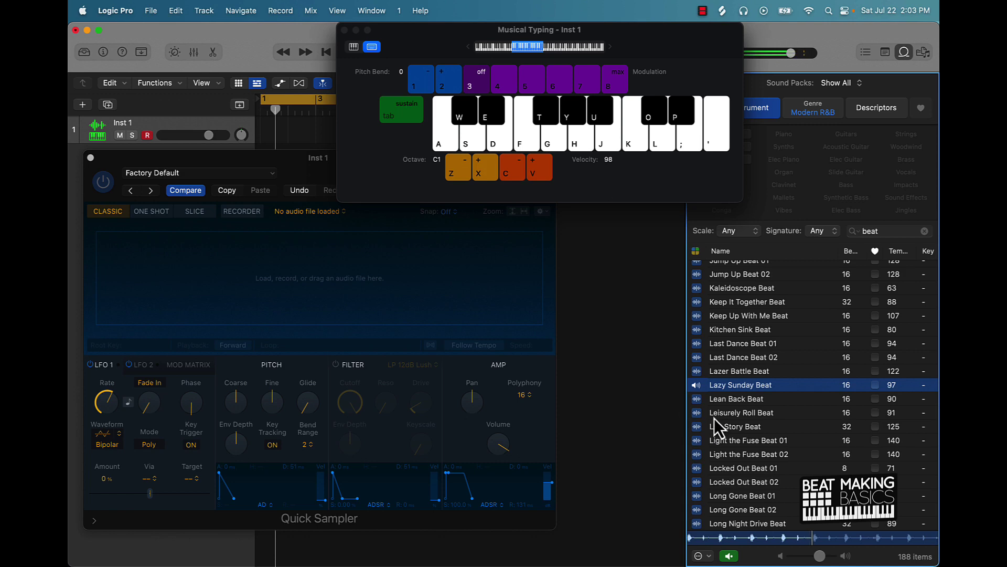
# Stop the preview and drop Lazy Sunday Beat into Quick Sampler as an Optimized sample
pyautogui.click(711, 388)
pyautogui.moveTo(738, 386); pyautogui.dragTo(380, 302)
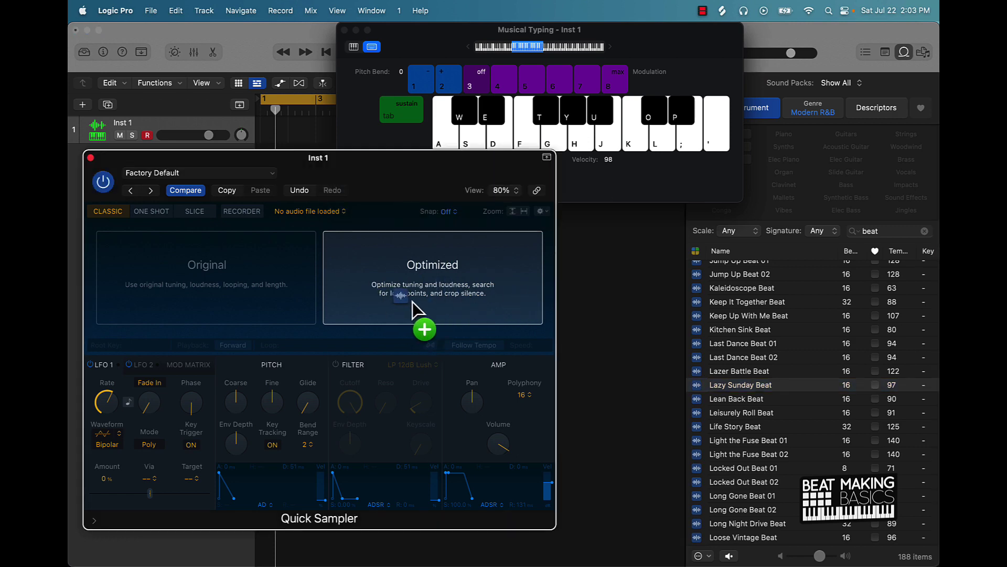
pyautogui.moveTo(498, 302); pyautogui.dragTo(452, 285)
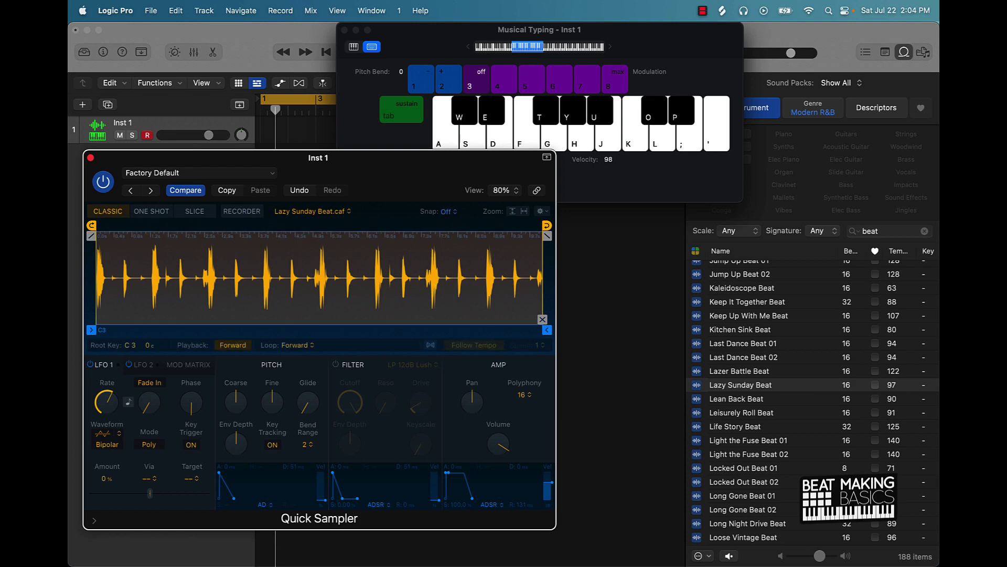
# Play the loaded drum loop with Musical Typing, shifting the keyboard octave up to C3
pyautogui.moveTo(444, 43); pyautogui.dragTo(724, 81)
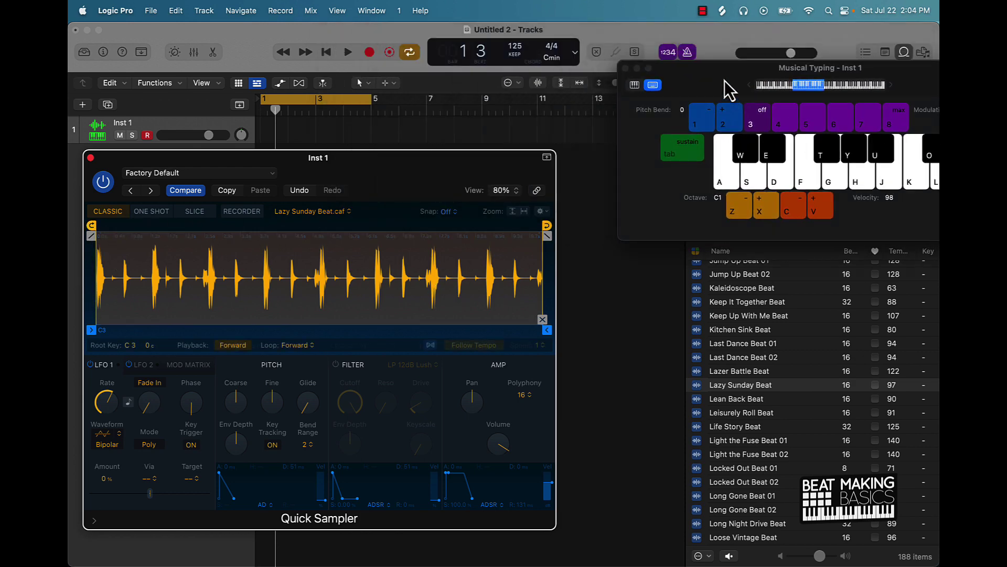
pyautogui.click(718, 186)
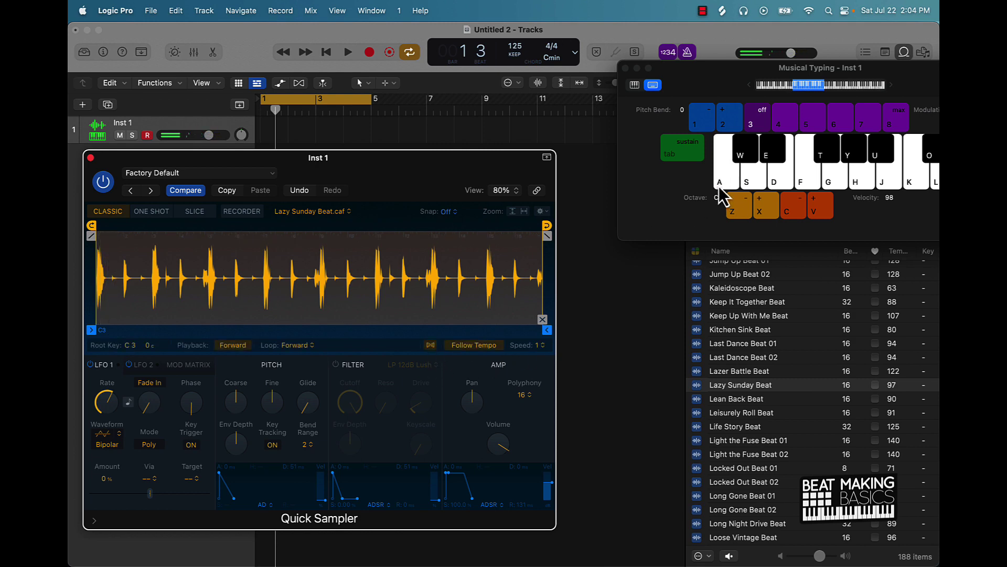
pyautogui.click(760, 207)
pyautogui.click(724, 183)
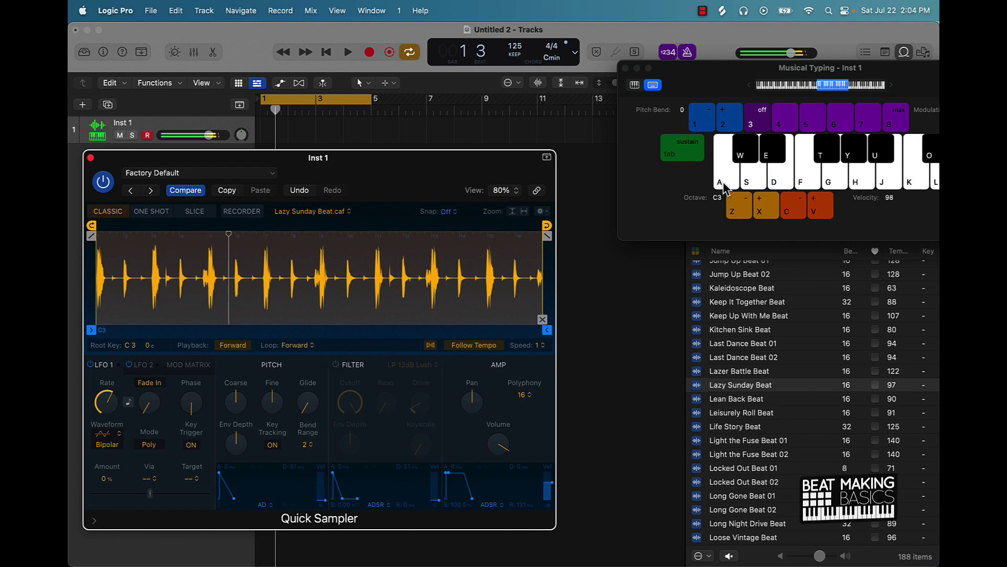
# Switch Quick Sampler to Slice mode and audition the drum slices from C3 up to F#3
pyautogui.click(198, 213)
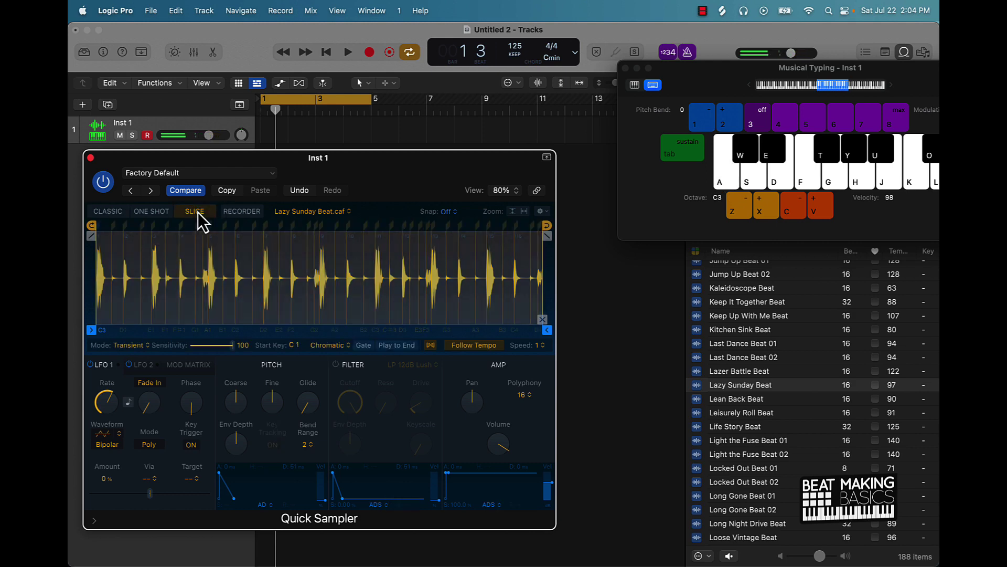
pyautogui.click(729, 186)
pyautogui.click(729, 186)
pyautogui.click(729, 187)
pyautogui.click(743, 187)
pyautogui.click(743, 187)
pyautogui.click(744, 188)
pyautogui.click(730, 184)
pyautogui.click(749, 189)
pyautogui.click(732, 186)
pyautogui.click(734, 188)
pyautogui.click(753, 158)
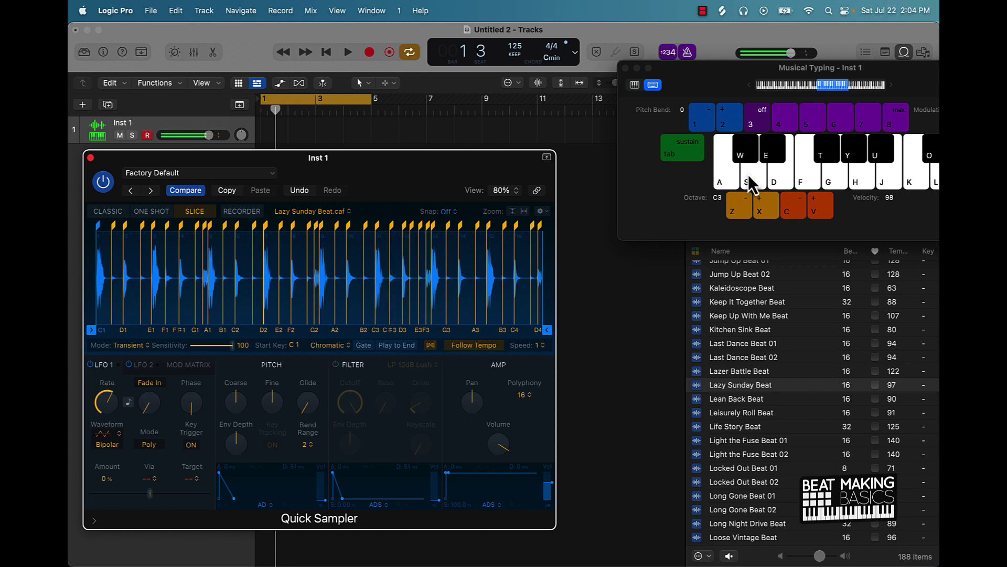
pyautogui.click(750, 186)
pyautogui.click(768, 159)
pyautogui.click(785, 172)
pyautogui.click(805, 175)
pyautogui.click(819, 156)
pyautogui.click(820, 156)
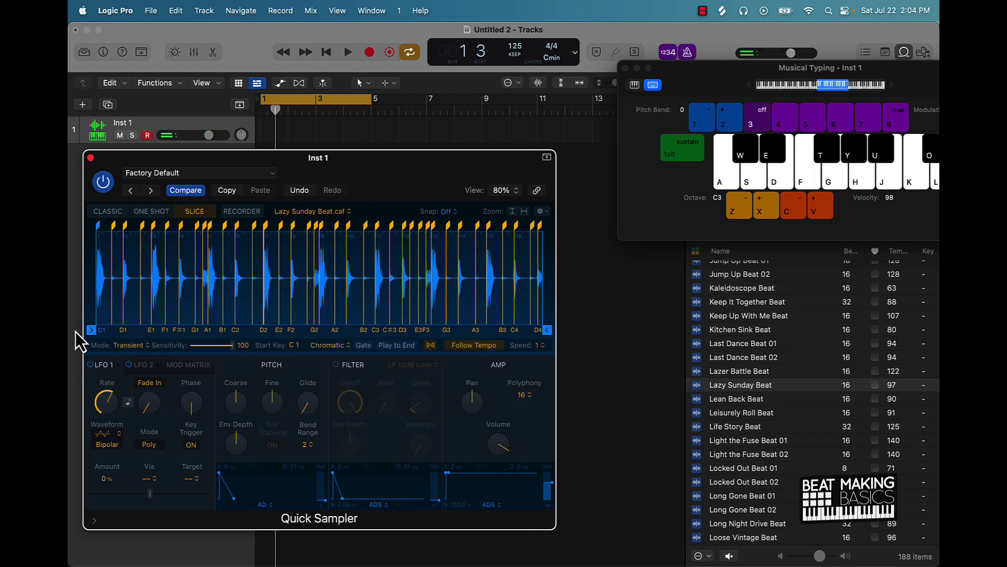
# Inspect the D#3 slice, lower the keyboard octave to C1 and play the first slices through D1
pyautogui.click(409, 282)
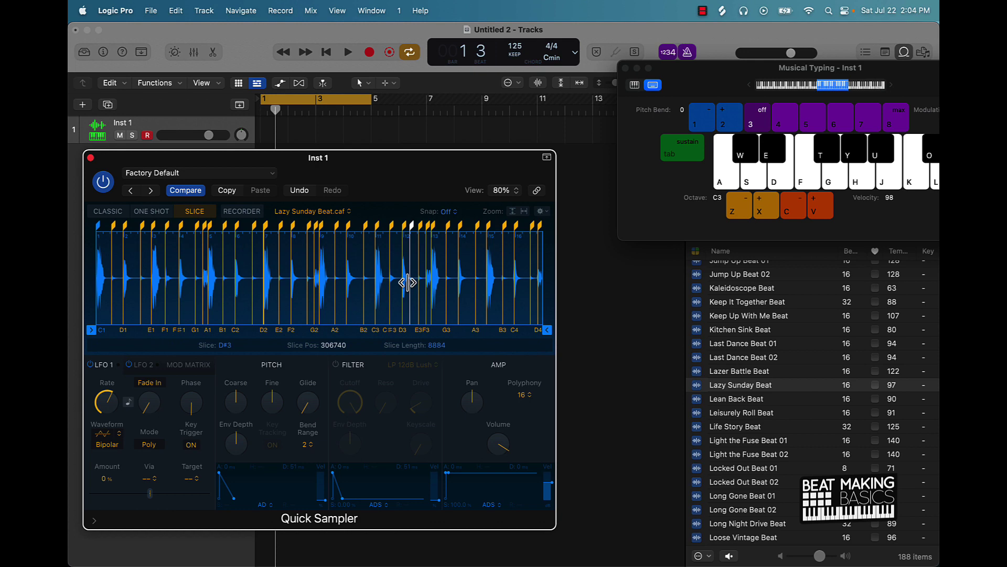
pyautogui.click(734, 200)
pyautogui.click(734, 202)
pyautogui.click(732, 180)
pyautogui.click(741, 157)
pyautogui.click(759, 182)
pyautogui.click(760, 184)
pyautogui.click(759, 184)
# Audition the C1, D1 and E1 drum slices, then switch on the LP 12dB Lush filter
pyautogui.press('a')
pyautogui.press('a')
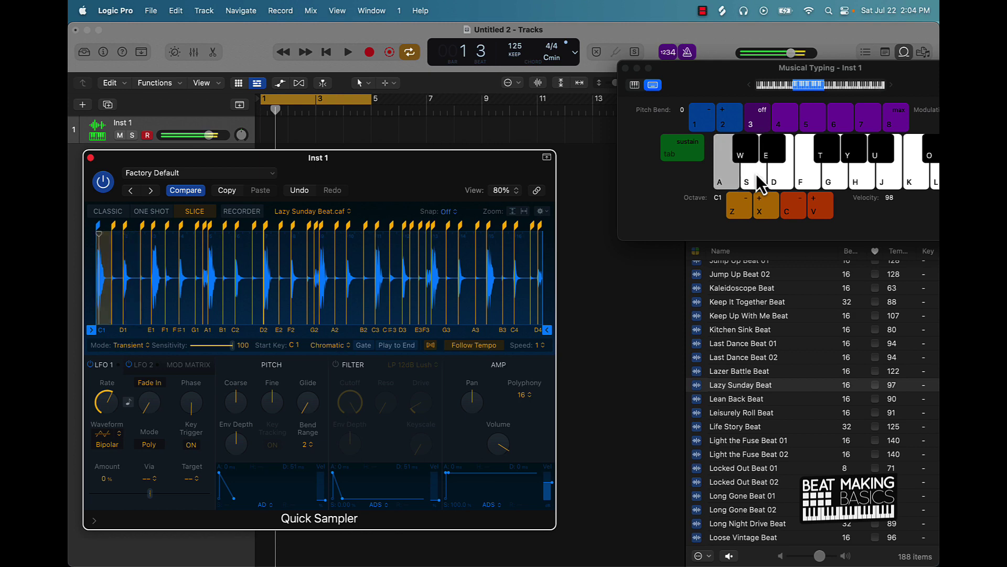
pyautogui.press('a')
pyautogui.press('a')
pyautogui.click(759, 184)
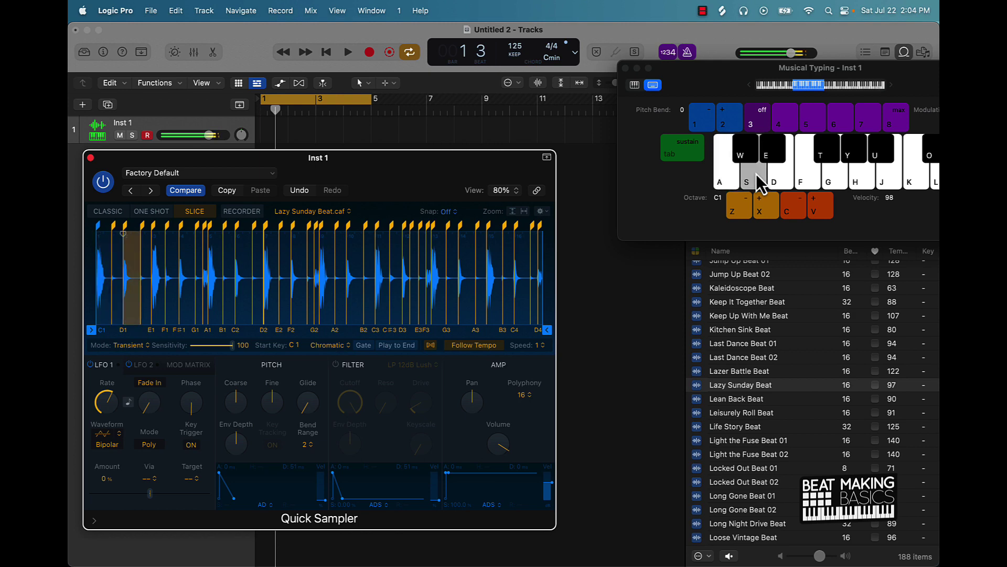
pyautogui.press('a')
pyautogui.press('d')
pyautogui.click(759, 183)
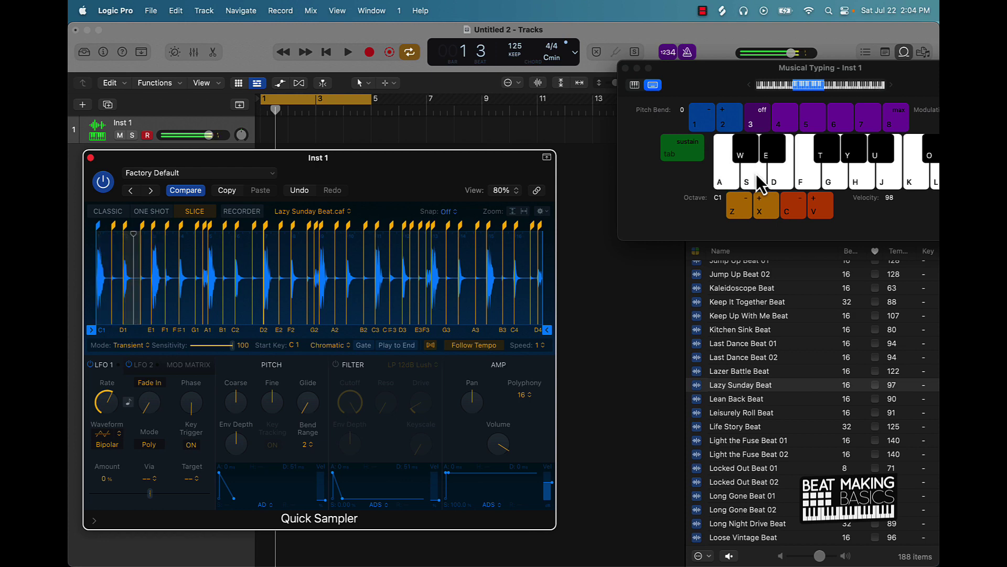
pyautogui.press('a')
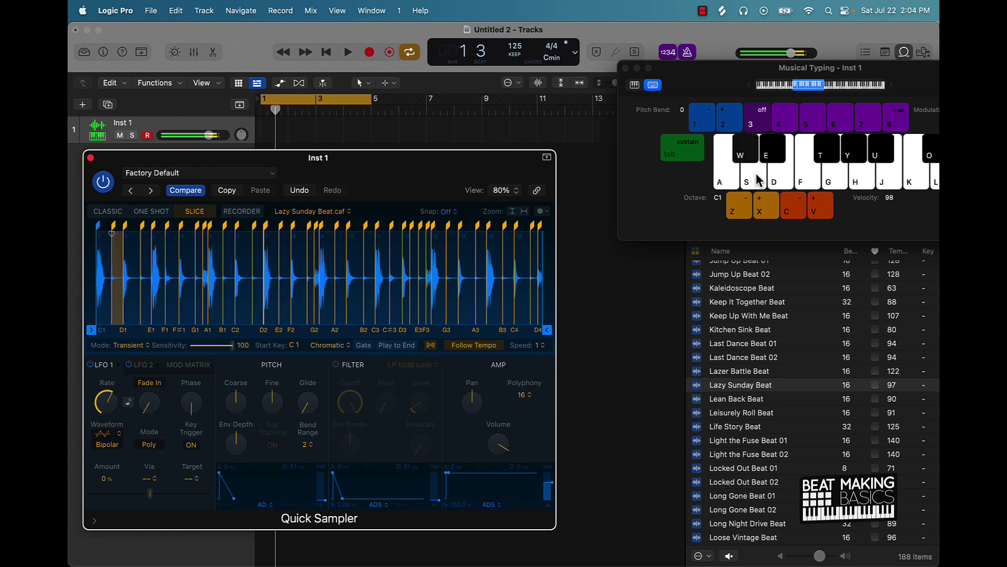
pyautogui.press('a')
pyautogui.click(759, 181)
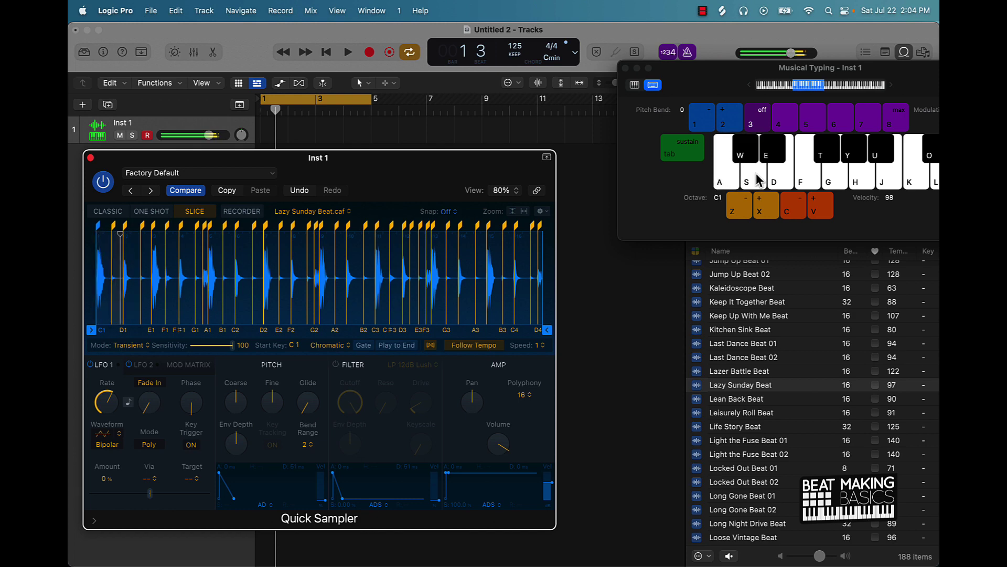
pyautogui.press('a')
pyautogui.click(757, 180)
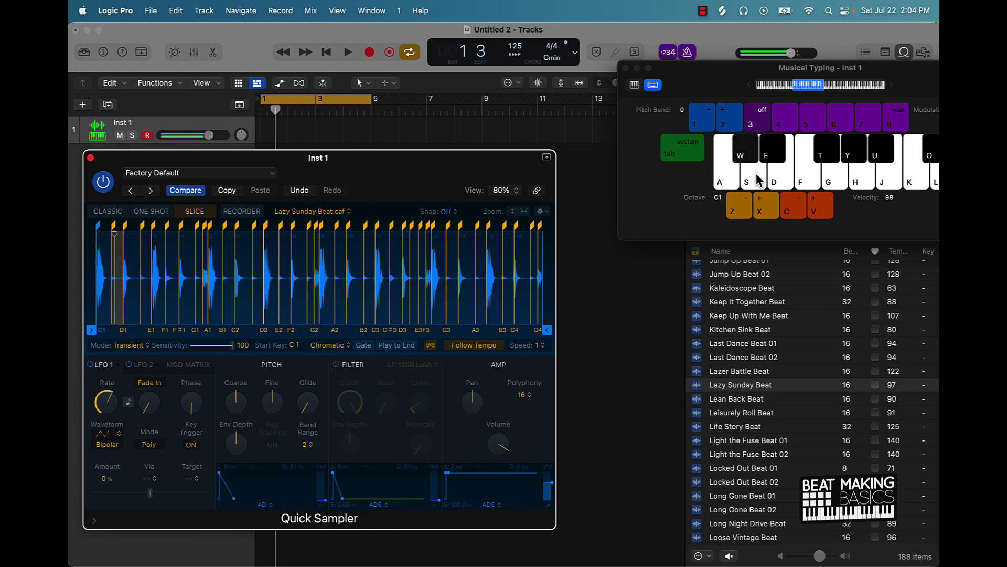
pyautogui.press('a')
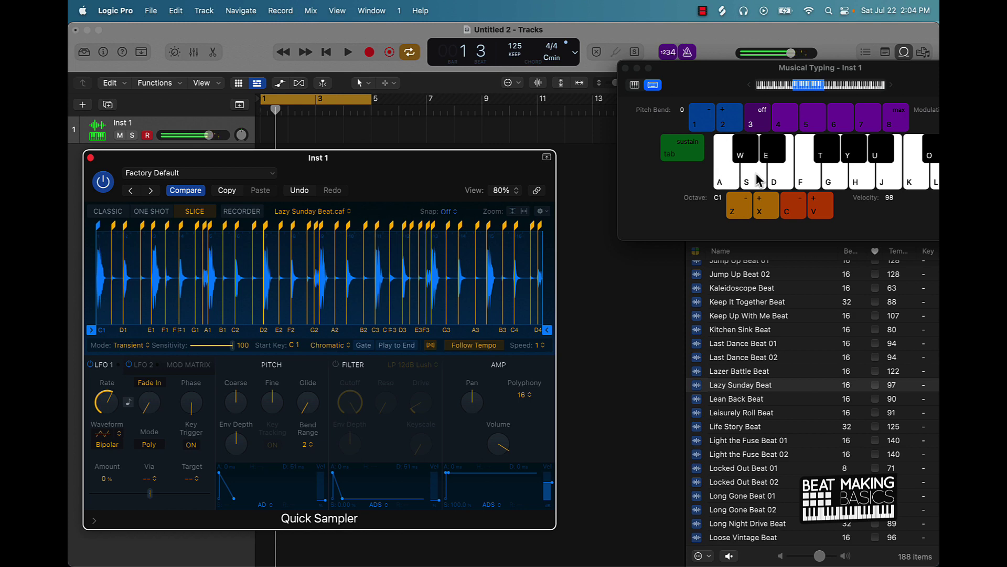
pyautogui.click(336, 365)
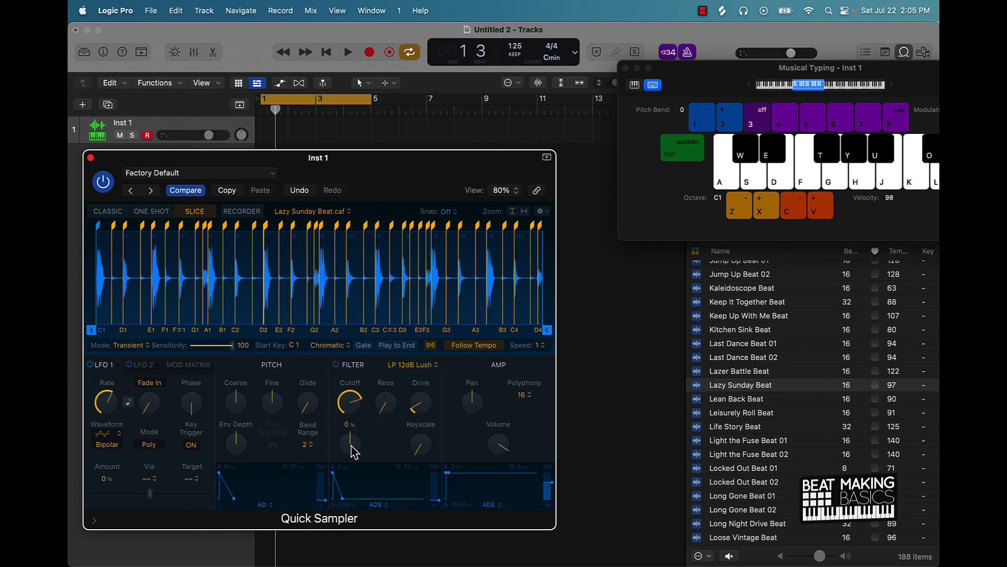
# Lower the cutoff to 56.8% and switch the filter type to LP 24dB Edgy, auditioning slices
pyautogui.press('a')
pyautogui.moveTo(349, 404)
pyautogui.mouseDown()
pyautogui.moveTo(349, 433)
pyautogui.moveTo(355, 399)
pyautogui.mouseUp()
pyautogui.press('s')
pyautogui.press('s')
pyautogui.press('s')
pyautogui.click(414, 365)
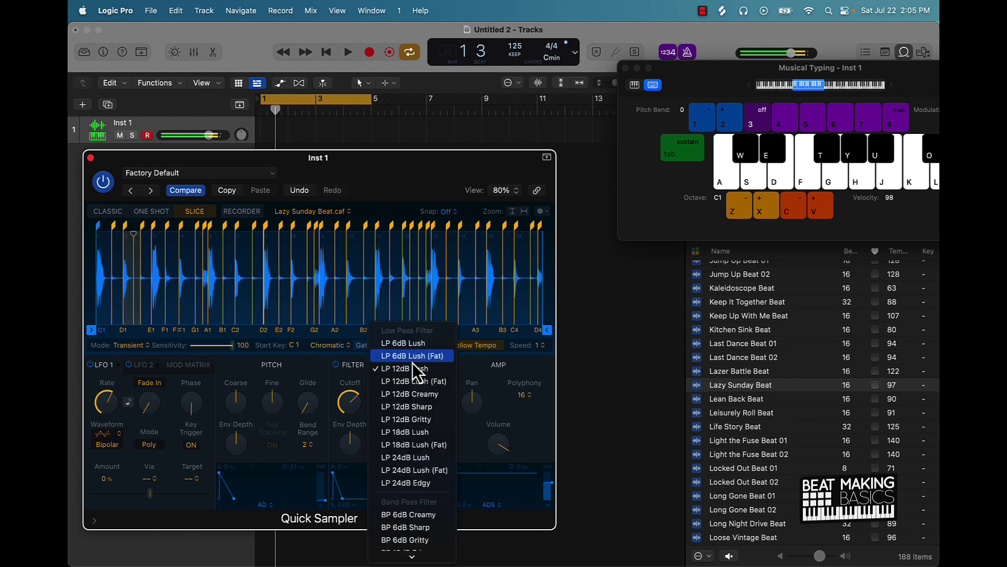
pyautogui.click(420, 371)
pyautogui.press('s')
pyautogui.press('a')
# Raise the cutoff to about 82% while auditioning slices, then close Musical Typing and shift the sampler window right
pyautogui.moveTo(353, 412); pyautogui.dragTo(356, 372)
pyautogui.press('a')
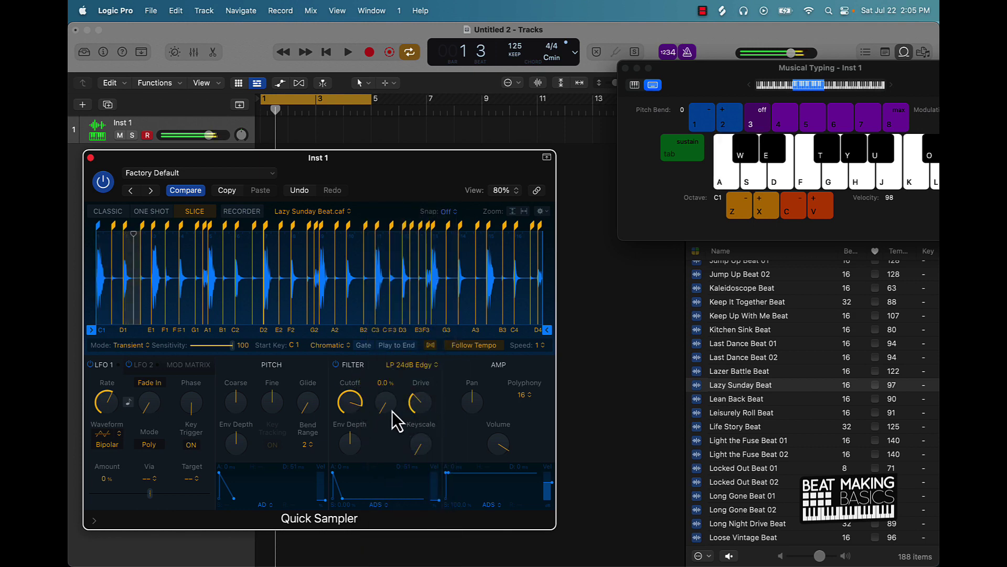
pyautogui.press('a')
pyautogui.press('d')
pyautogui.press('a')
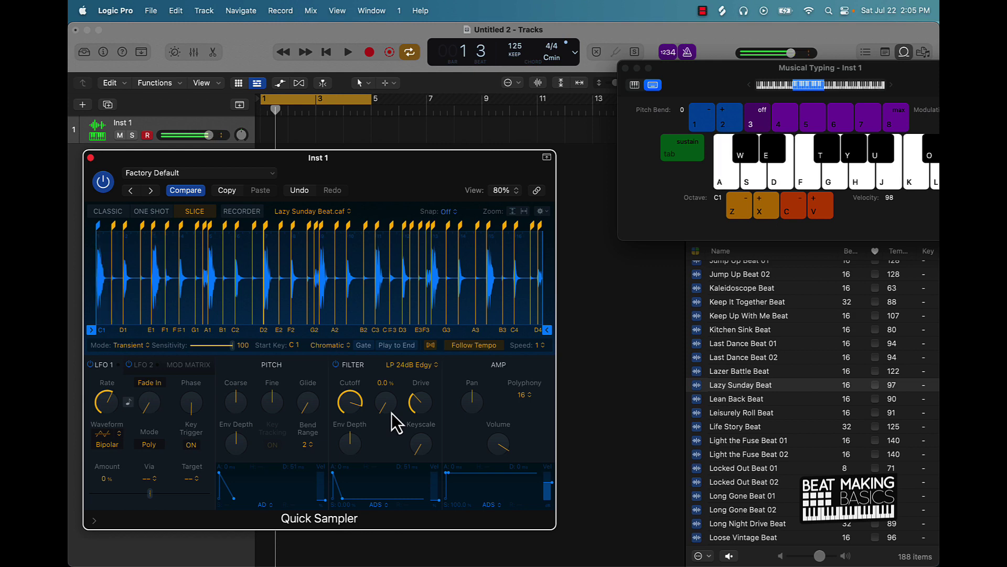
pyautogui.click(626, 68)
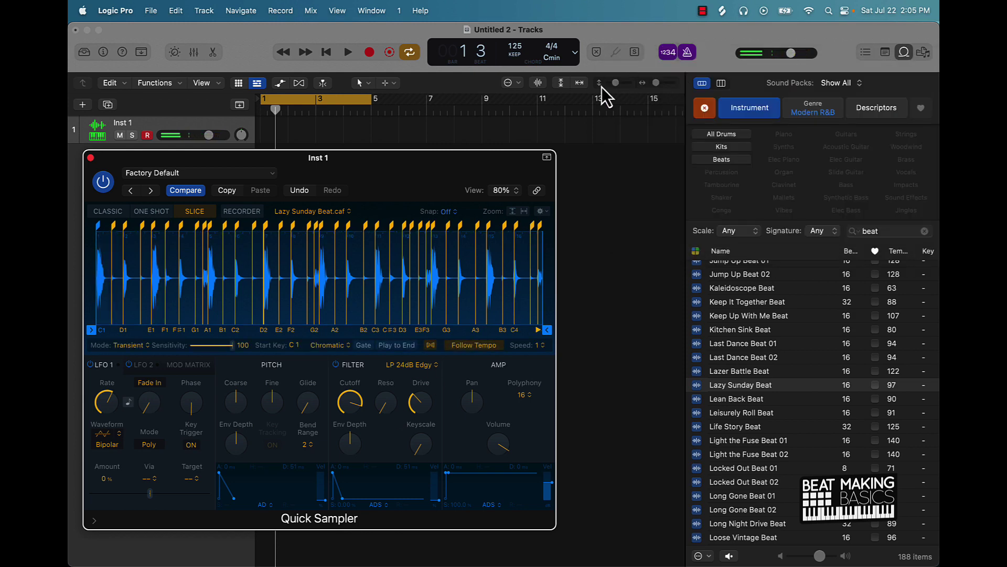
pyautogui.moveTo(437, 161); pyautogui.dragTo(539, 164)
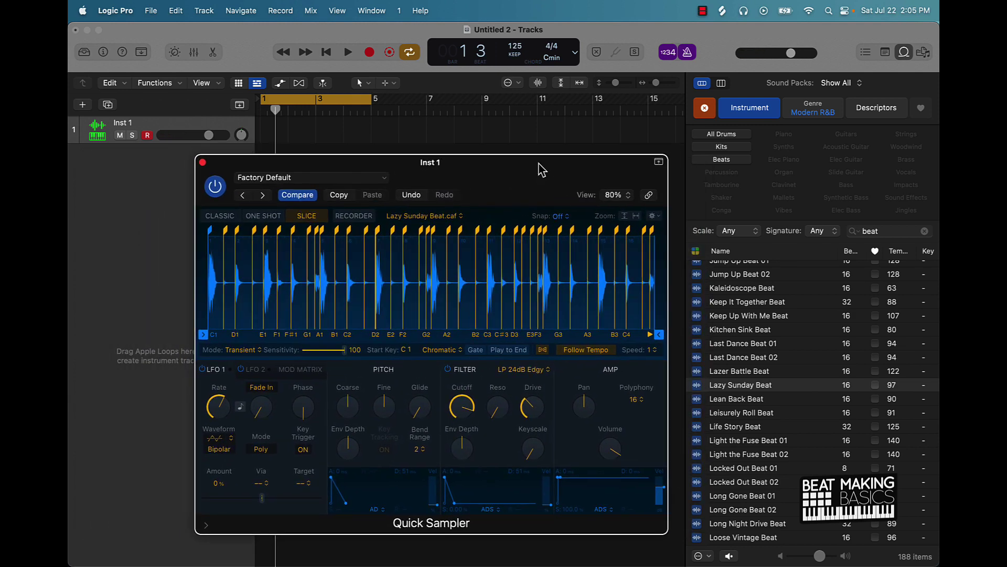